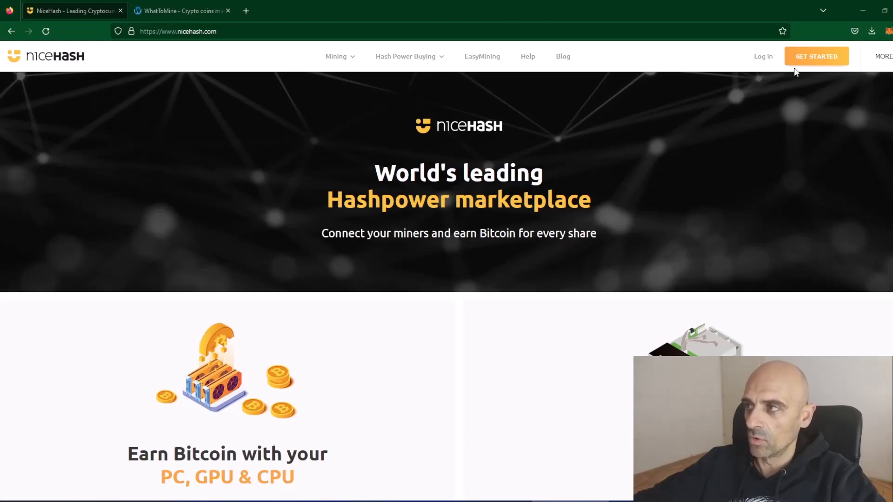
Open the NiceHash account registration form and review its fields, password requirements and country selection.
left_click(819, 57)
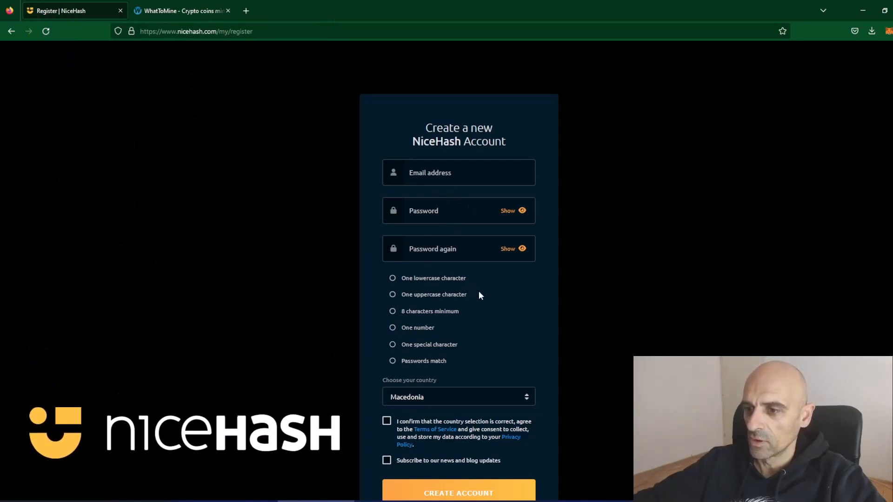
scroll(480, 294, "down", 2)
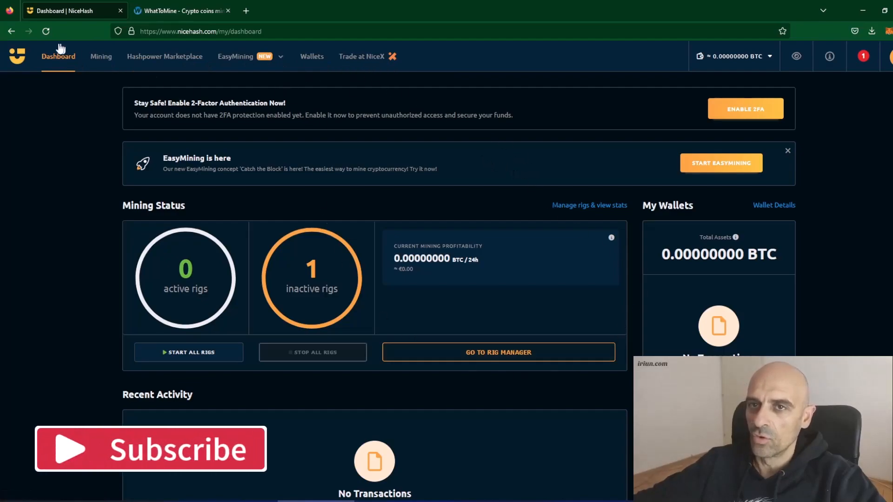
Download NiceHash Miner for Windows from the mining options of the rig manager.
left_click(100, 57)
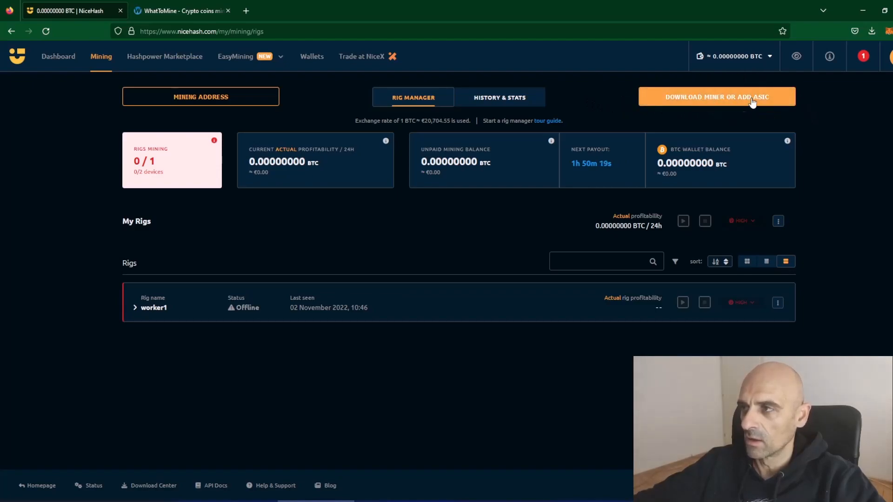
left_click(715, 102)
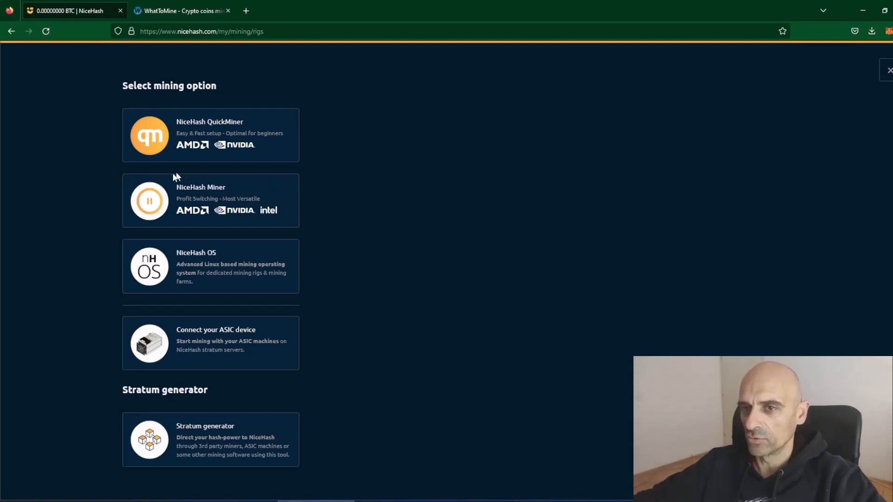
left_click(203, 198)
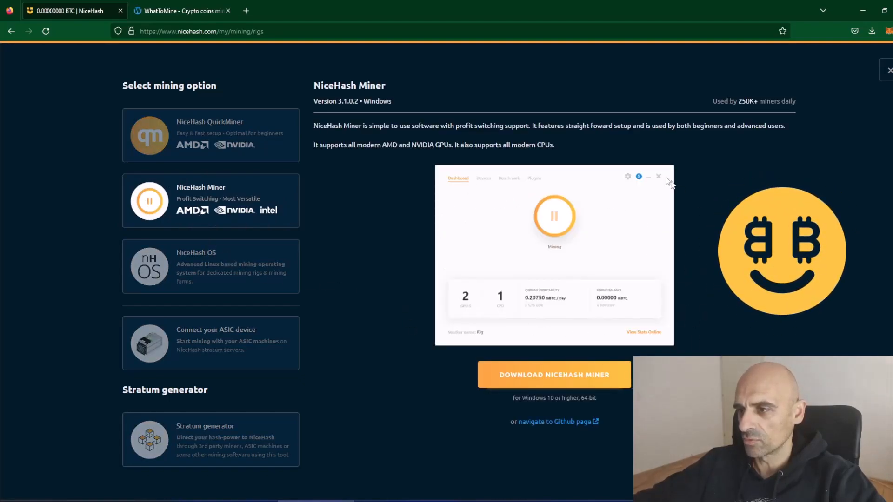
left_click(551, 375)
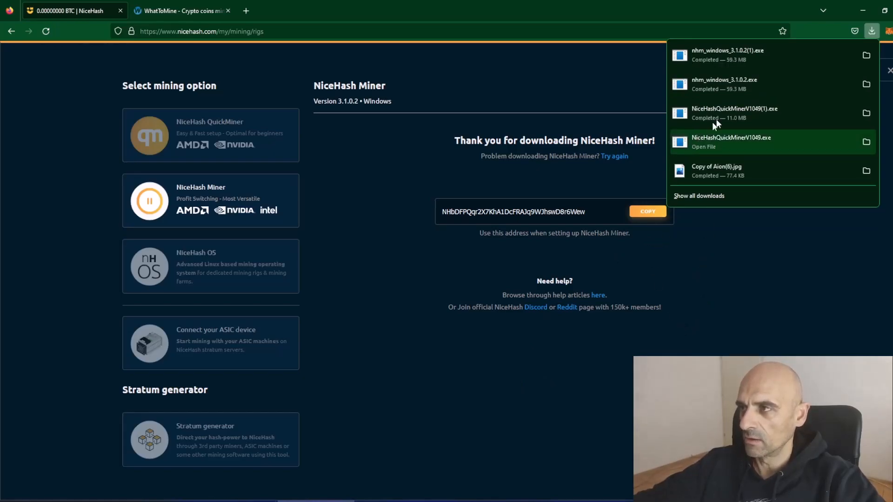
Install NiceHash Miner from nhm_windows_3.1.0.2.exe, accepting the license agreement and running the program on completion.
left_click(740, 87)
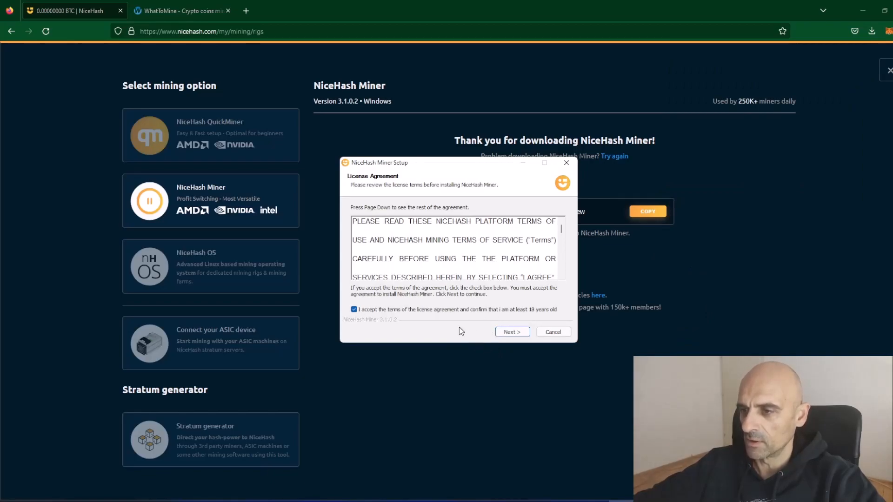
left_click(511, 333)
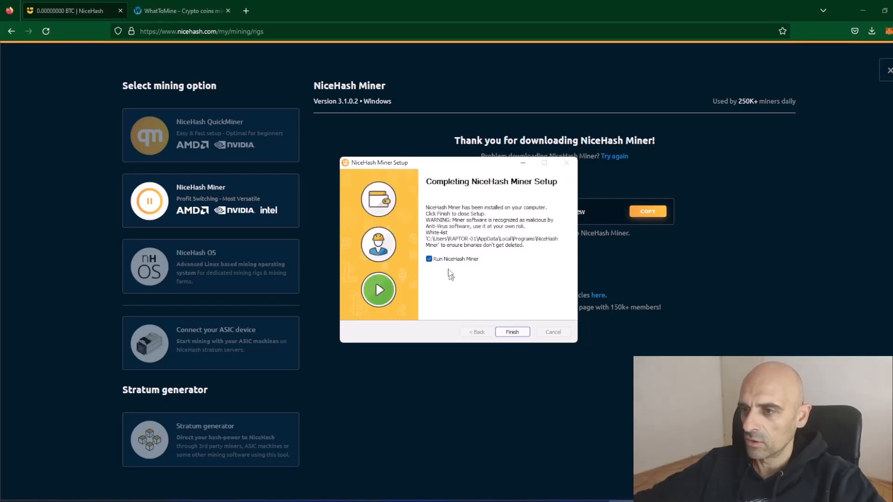
left_click(517, 333)
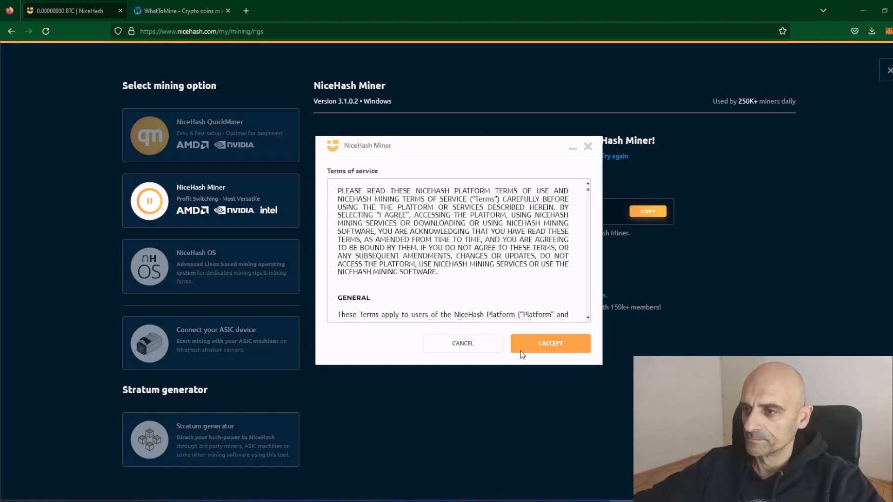
Accept NiceHash Miner's terms of service and keep English as its language.
left_click(554, 344)
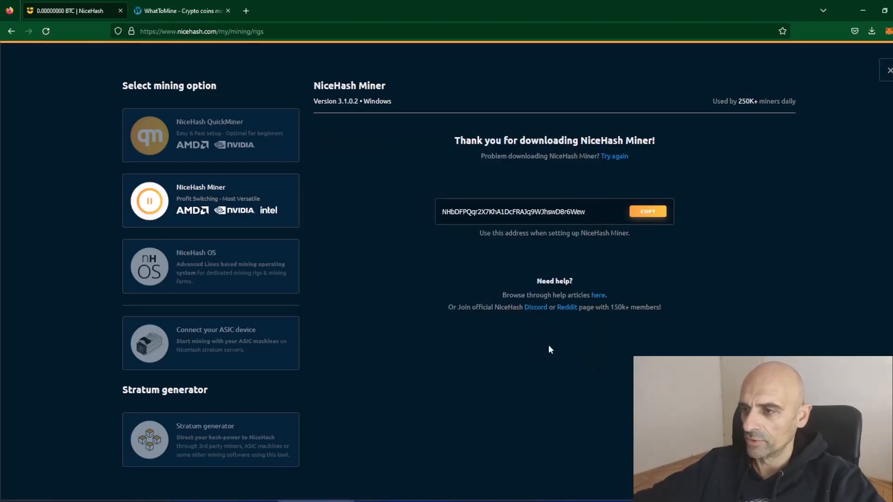
left_click(517, 308)
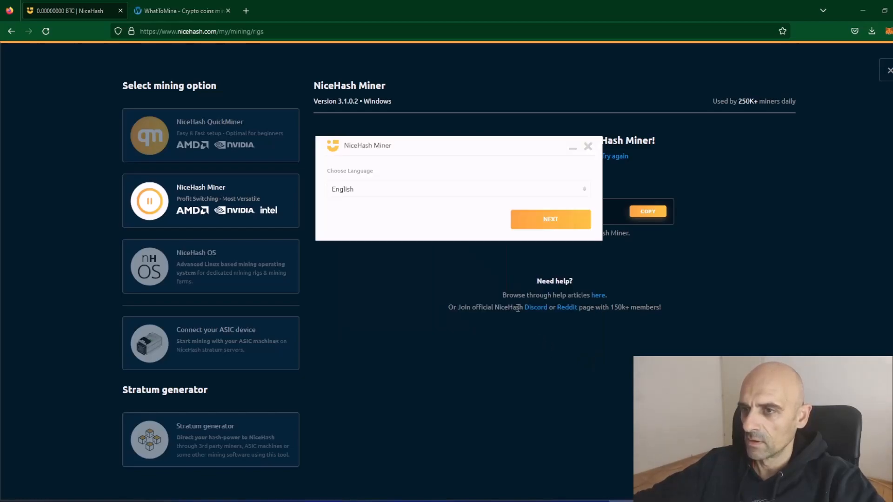
left_click(549, 221)
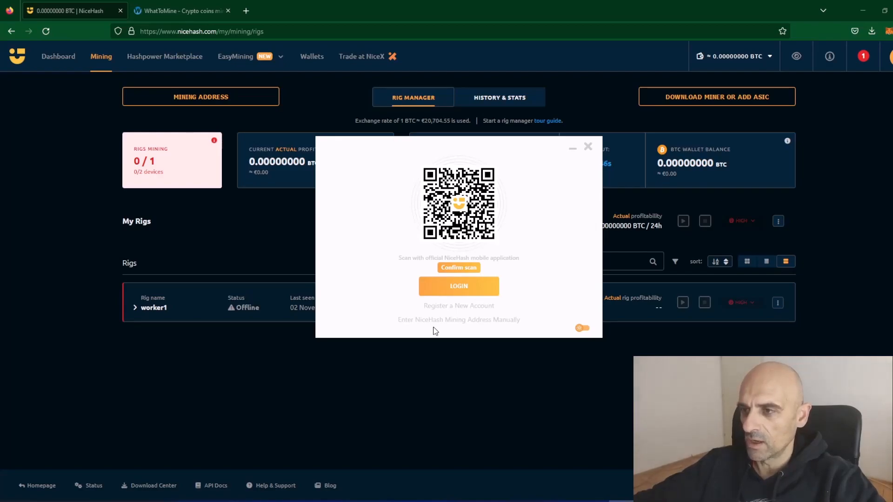
Copy the account's mining address from the NiceHash rig manager page.
left_click(203, 99)
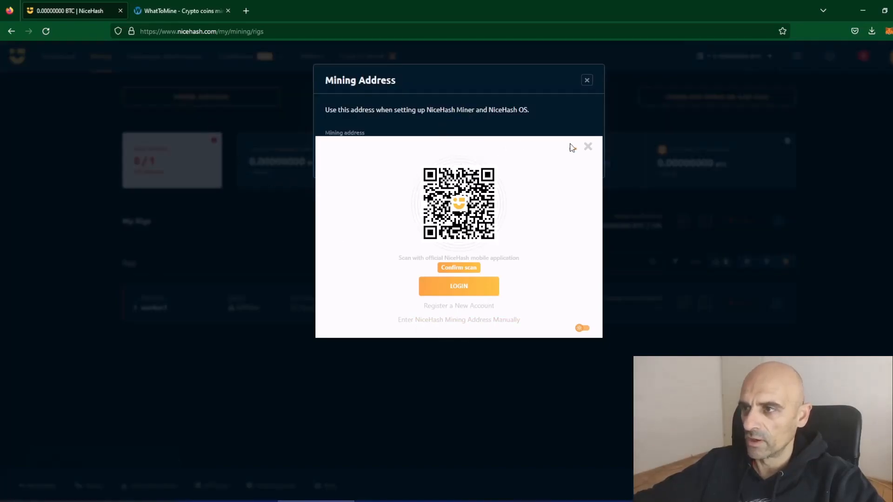
left_click(572, 147)
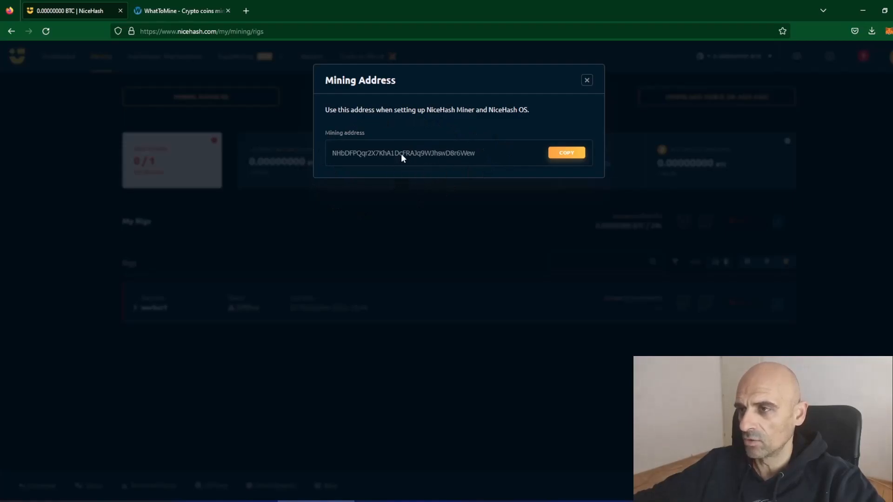
left_click(572, 155)
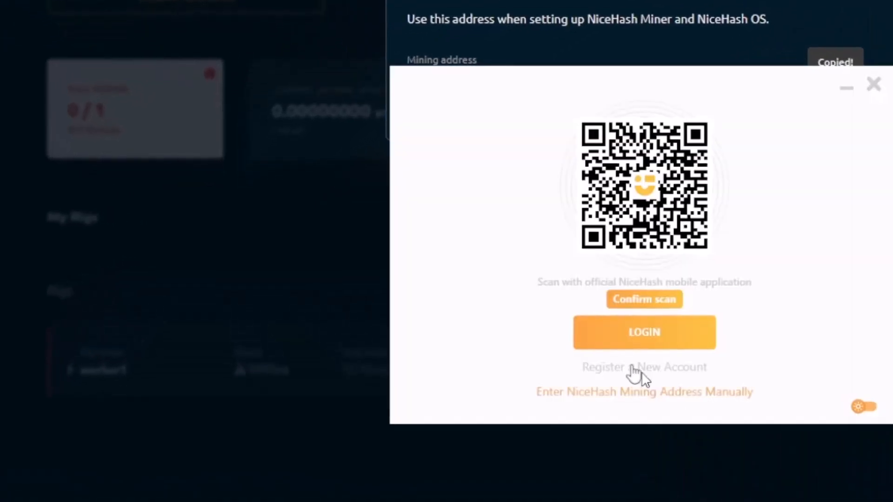
Enter the copied mining address manually in NiceHash Miner and close the website's mining address dialog.
left_click(621, 393)
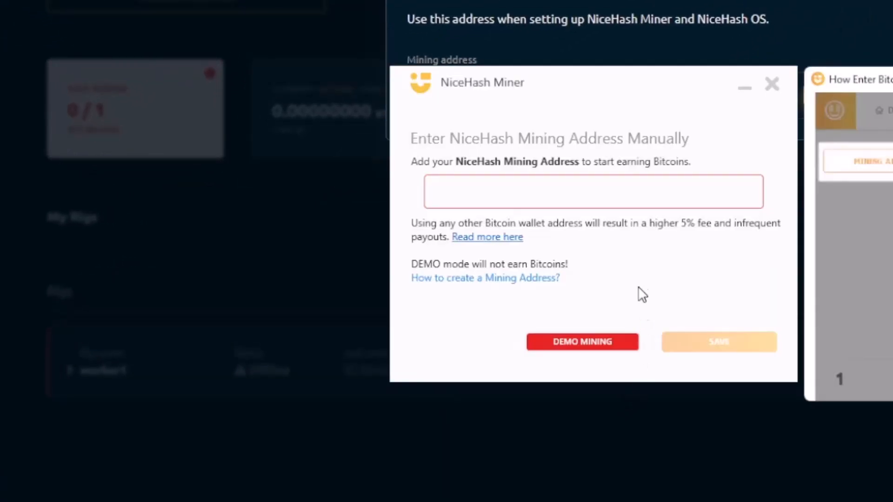
left_click(565, 183)
right_click(566, 183)
left_click(610, 232)
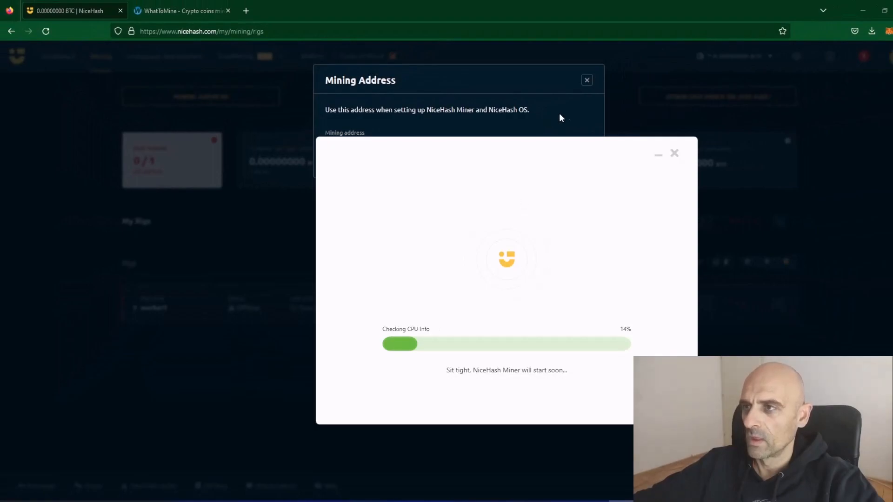
left_click(587, 82)
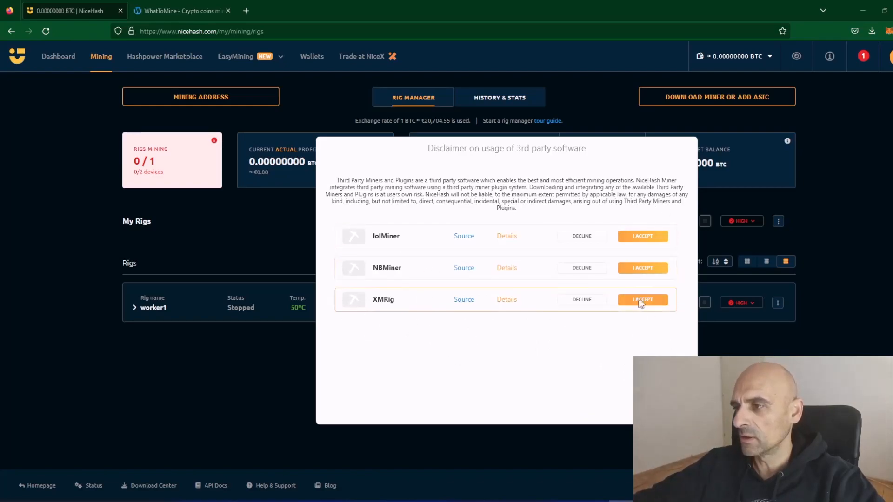
Accept the third-party miners lolMiner, NBMiner and XMRig, and restart NiceHash Miner.
left_click(645, 235)
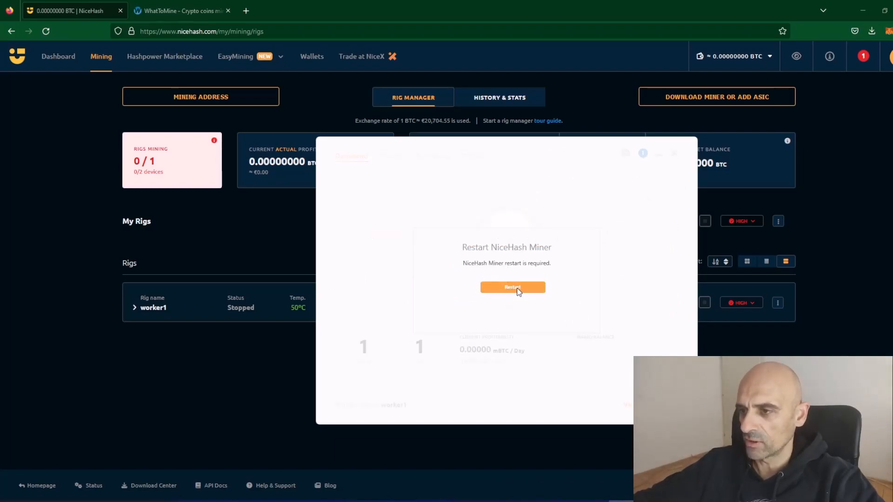
left_click(514, 287)
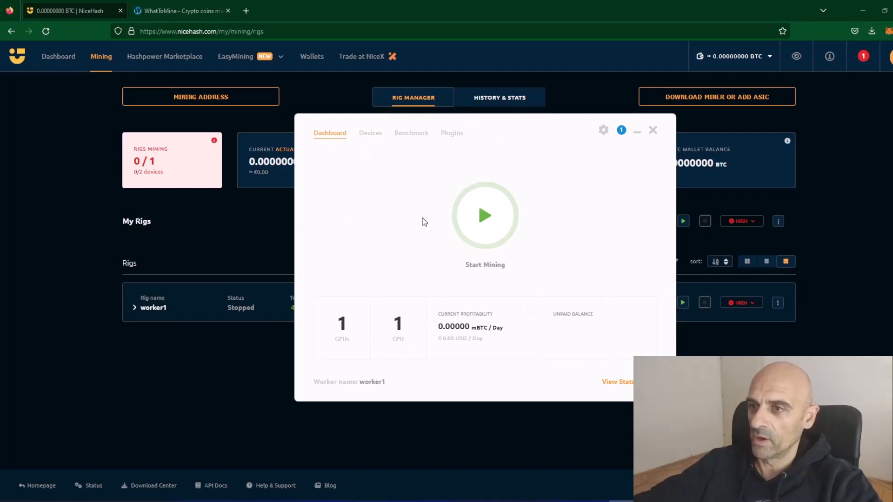
Look through NiceHash Miner's dashboard, detected devices, benchmark list and available plugins.
left_click(371, 133)
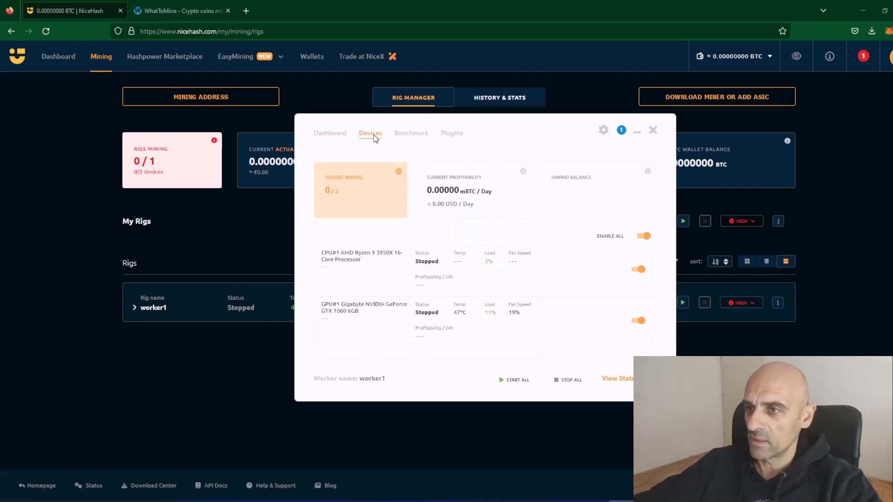
left_click(331, 135)
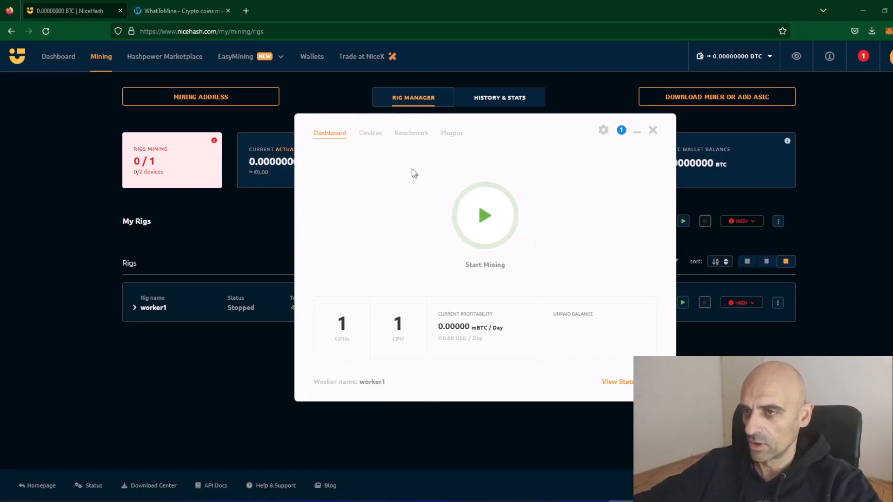
left_click(376, 135)
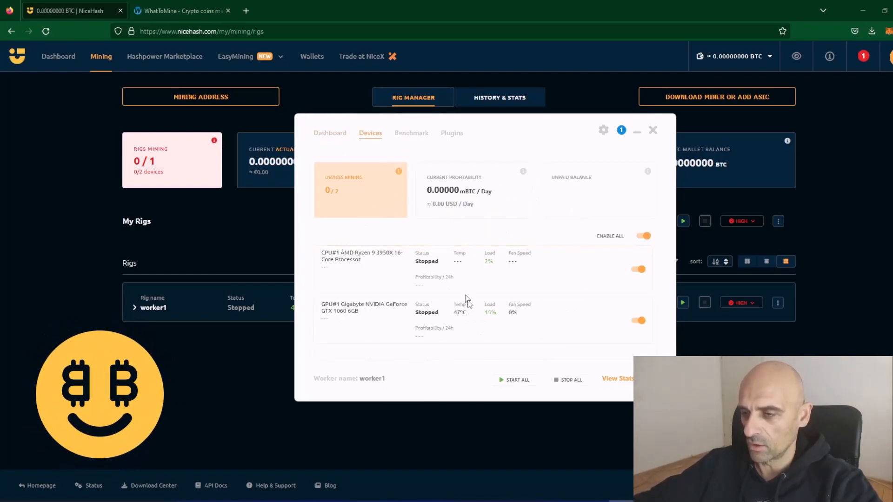
left_click(412, 134)
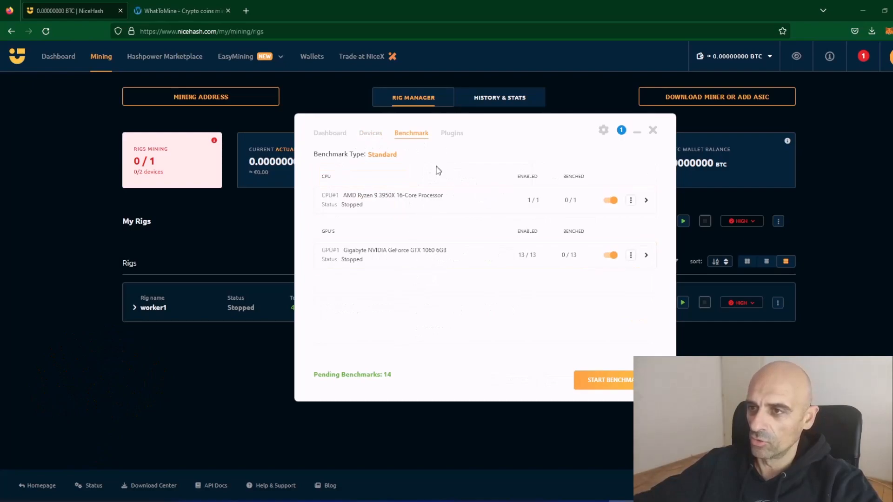
left_click(451, 138)
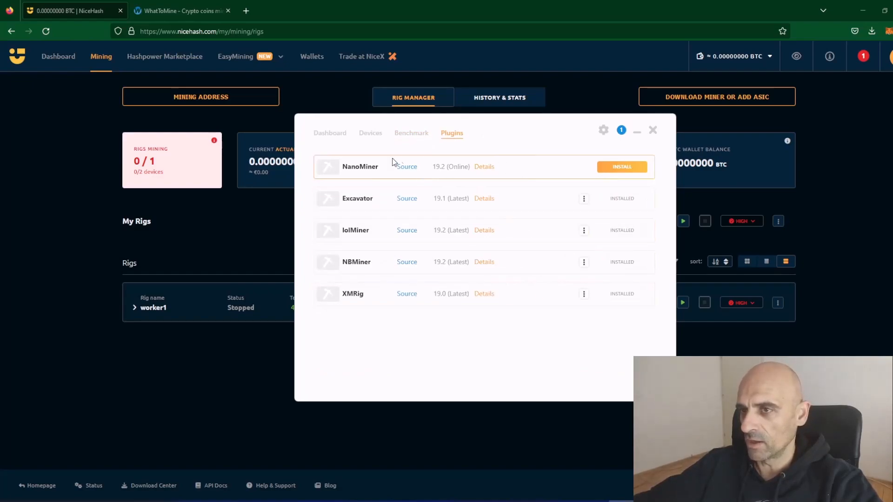
left_click(336, 134)
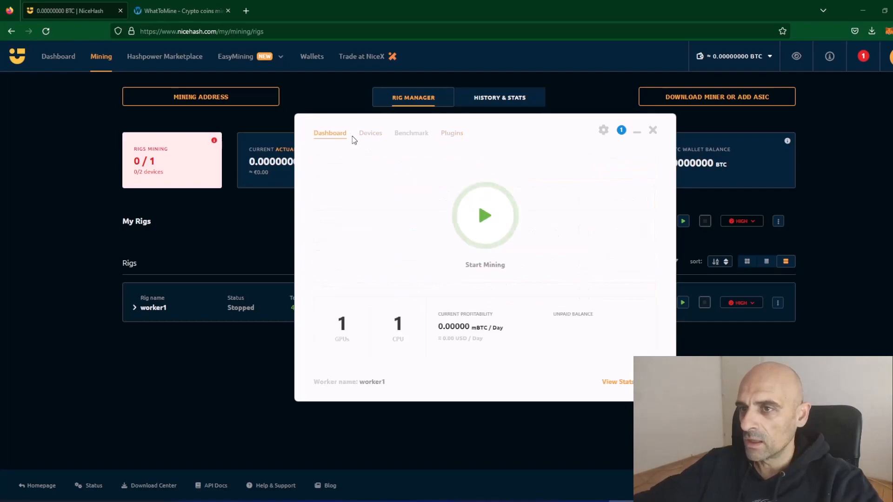
Disable the AMD Ryzen 9 3950X processor as a mining device.
left_click(372, 134)
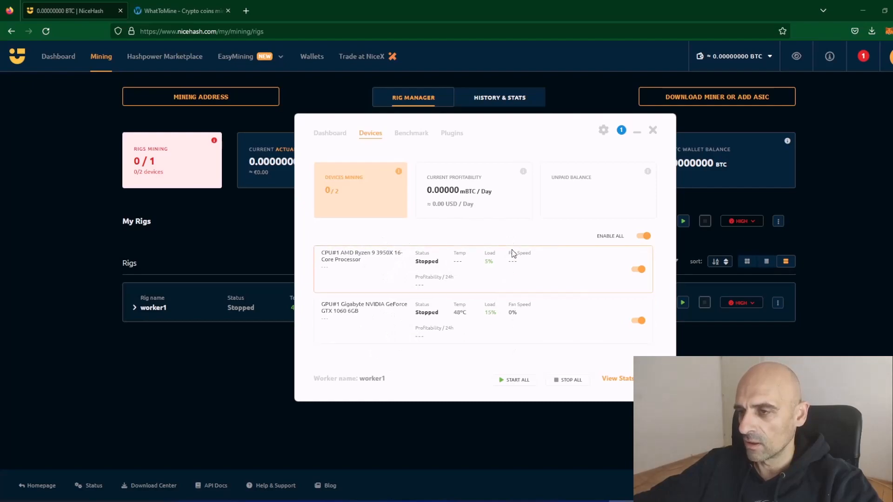
left_click(638, 271)
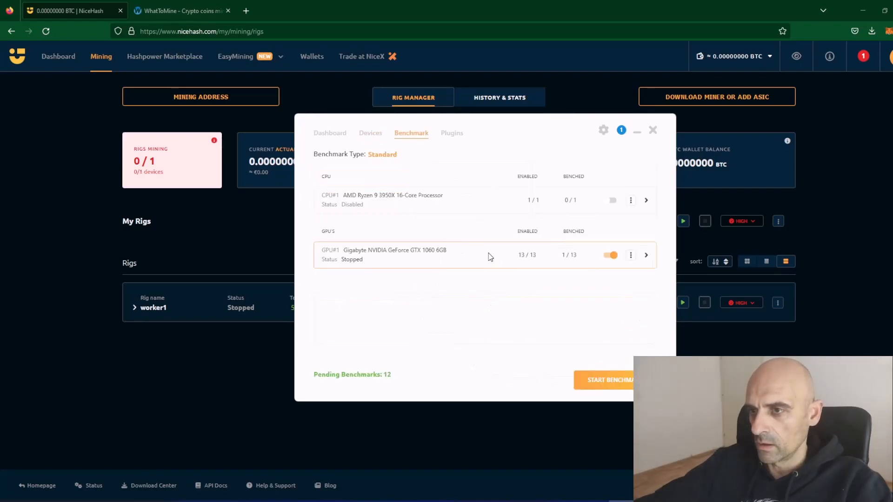
Review the GTX 1060 6GB's algorithms in the benchmark list and start the Standard benchmark.
left_click(408, 255)
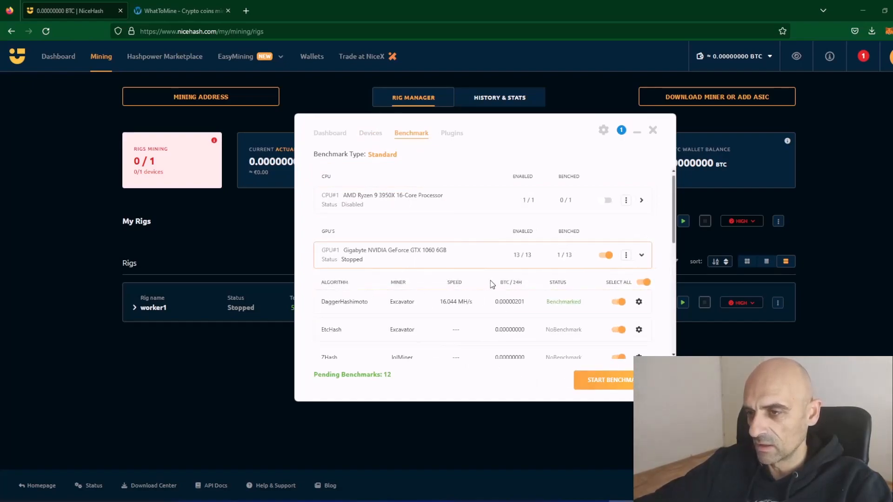
scroll(438, 309, "down", 4)
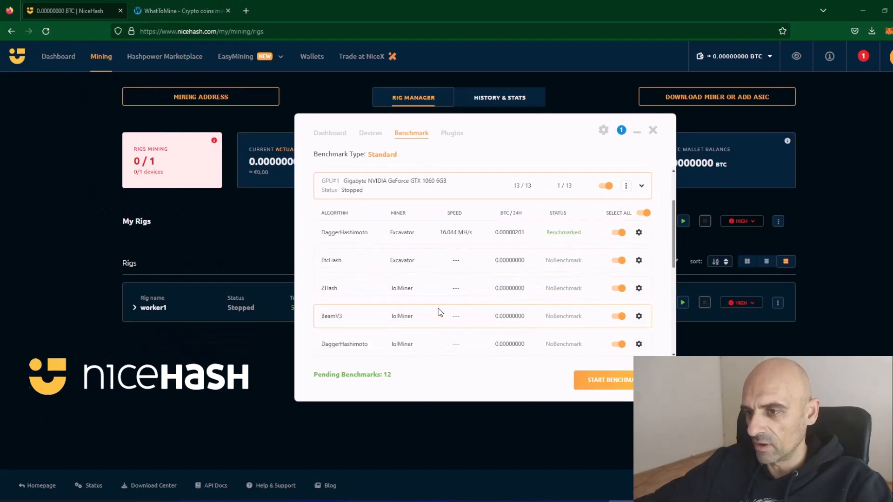
scroll(439, 311, "down", 6)
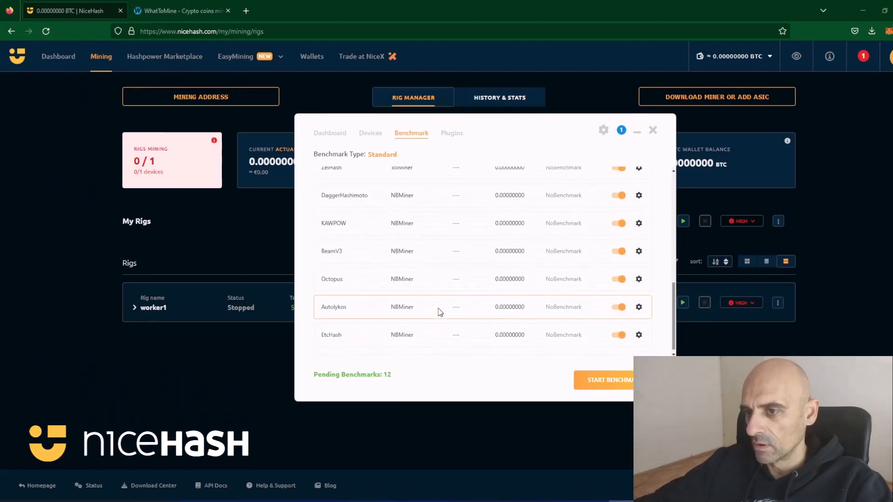
scroll(437, 306, "up", 15)
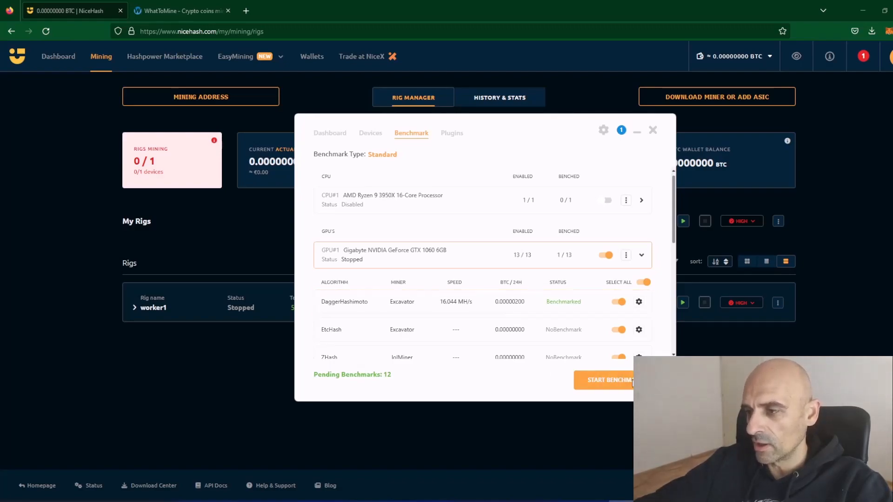
left_click(605, 380)
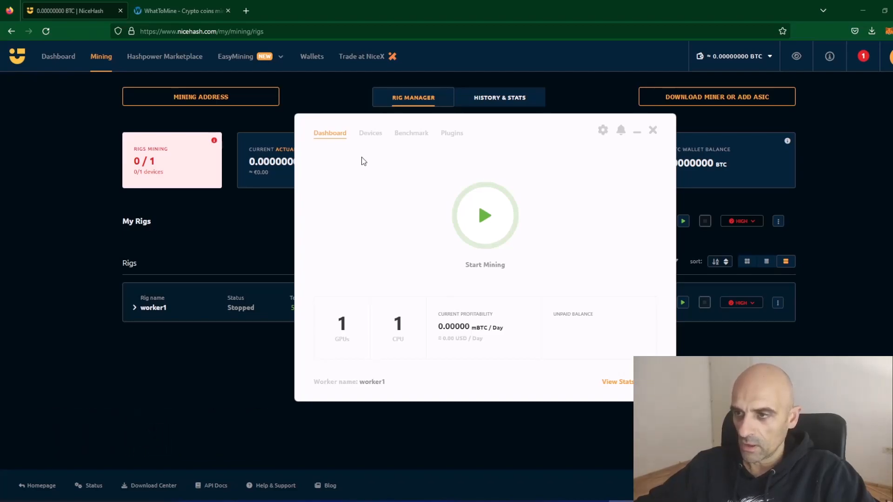
Start mining in NiceHash Miner and switch back to the rig manager page in the browser.
left_click(485, 216)
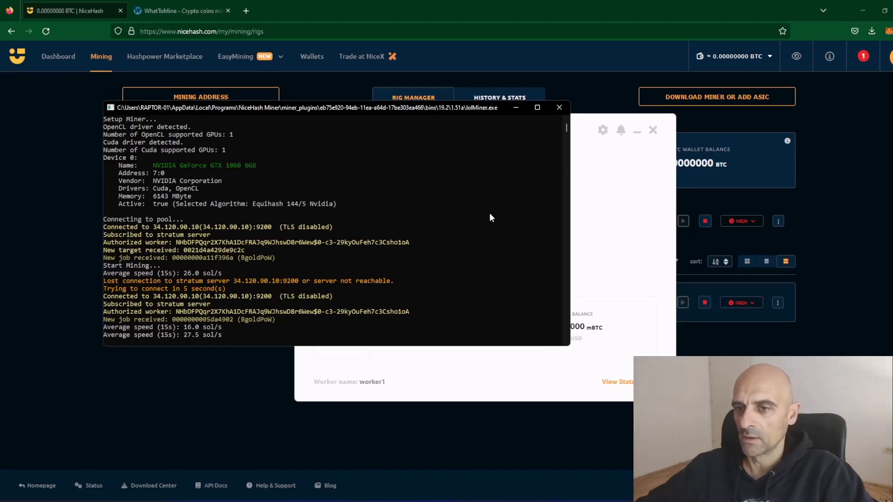
key("alt+Tab")
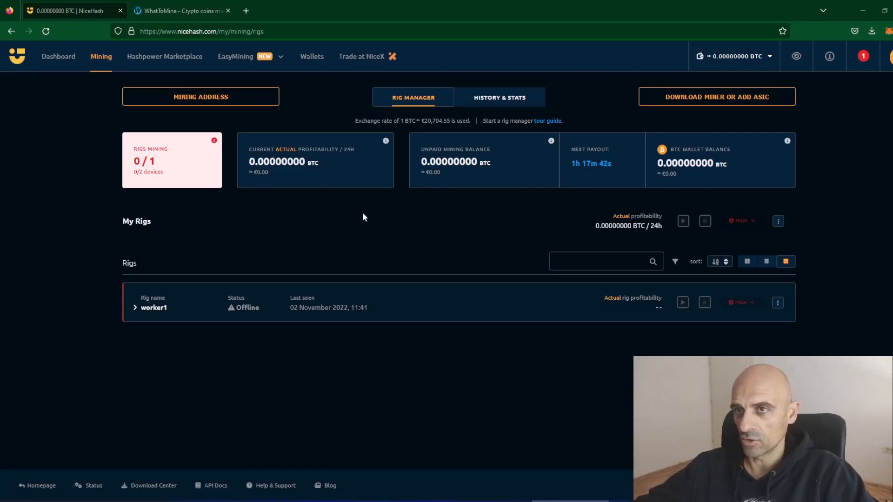
Open NiceHash's stratum generator and select the ETCHash algorithm.
left_click(729, 99)
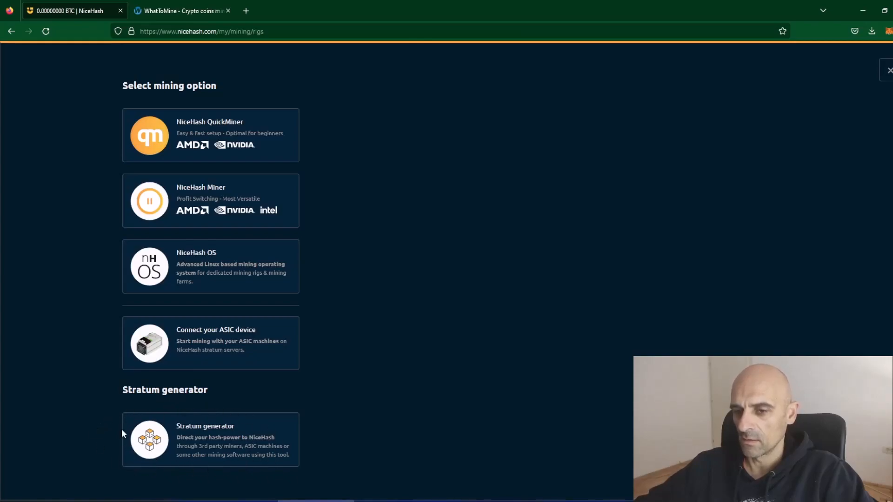
left_click(214, 432)
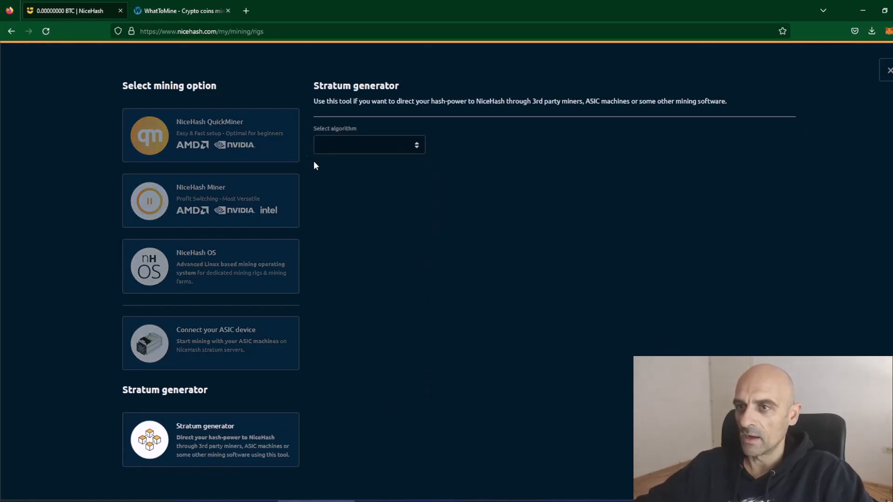
left_click(416, 147)
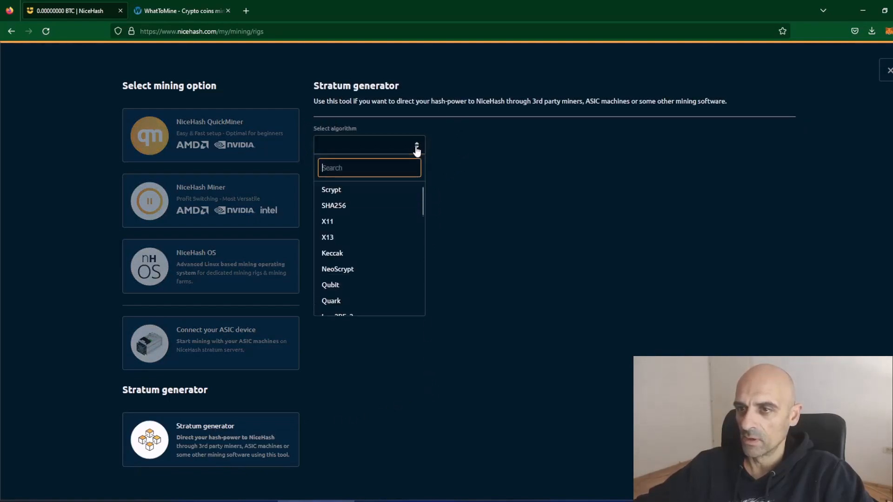
scroll(409, 204, "down", 8)
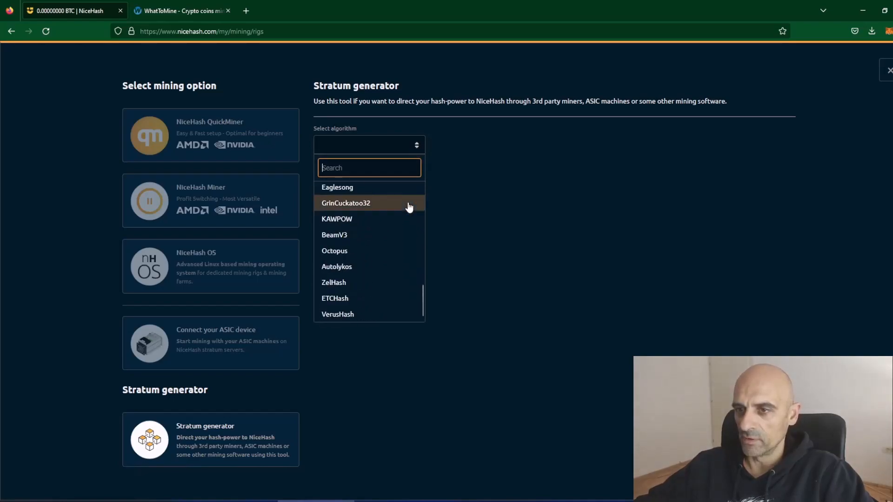
left_click(351, 300)
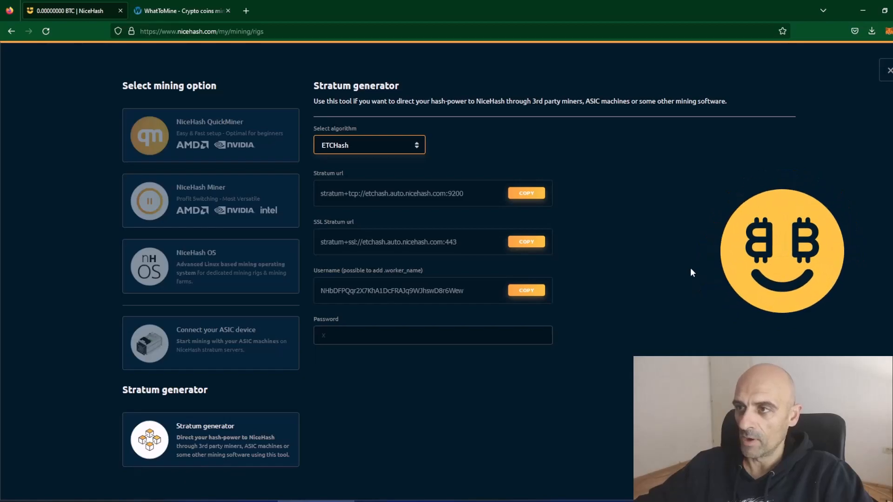
Switch to the t-rex-0.26.6-win folder in File Explorer and open ETC-2miners.bat for editing in Notepad.
left_click(159, 501)
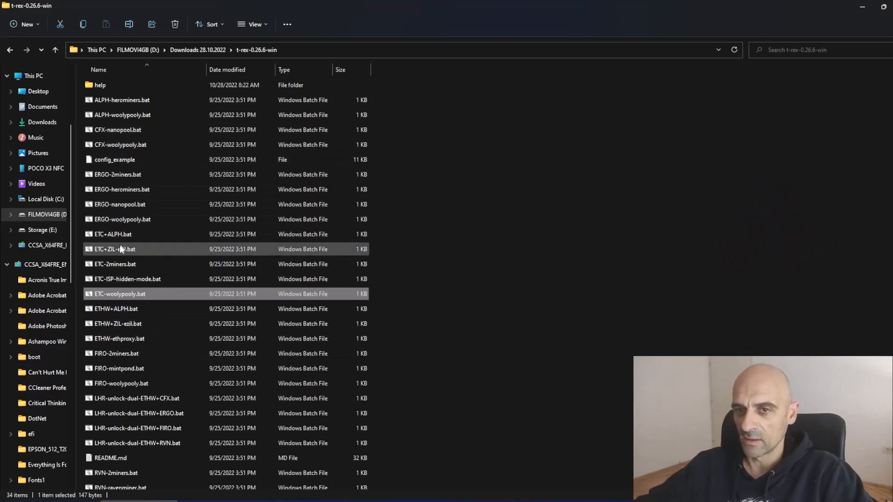
left_click(102, 267)
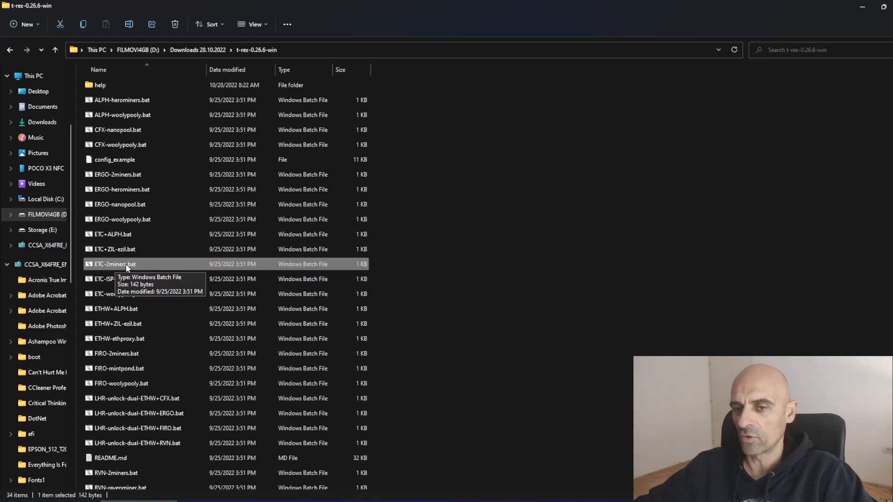
right_click(126, 264)
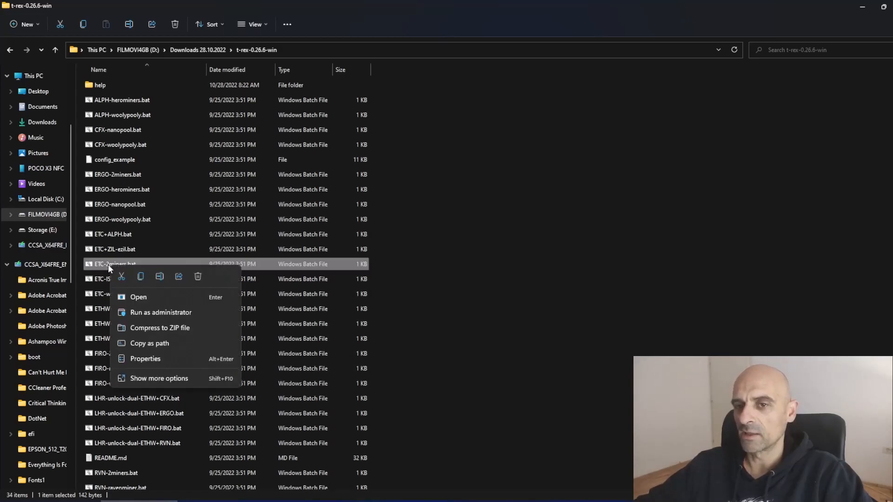
left_click(158, 379)
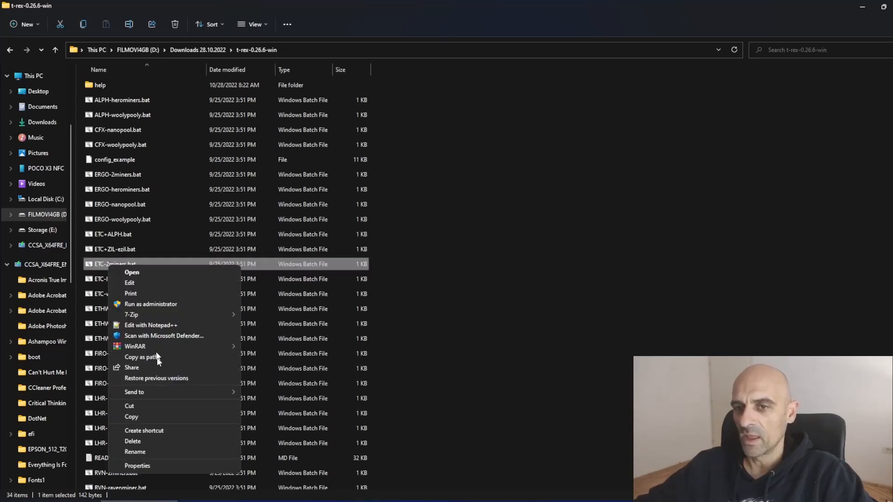
left_click(138, 285)
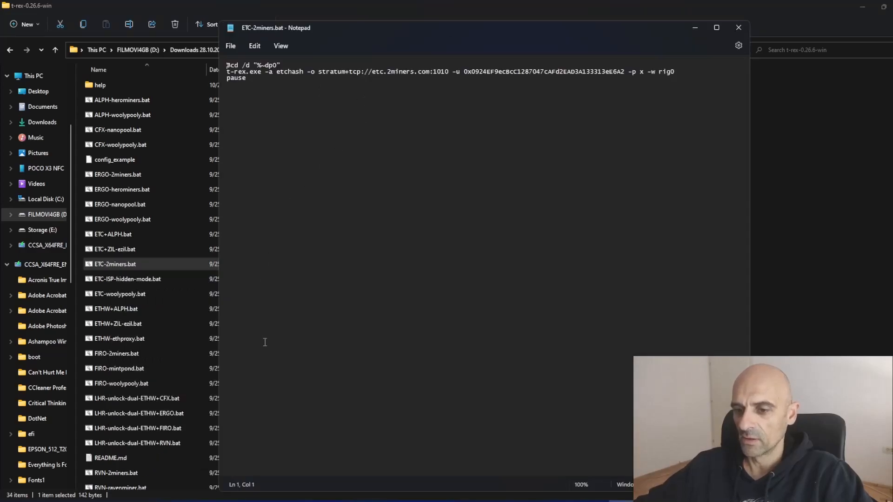
Replace the pool URL in ETC-2miners.bat with the ETCHash stratum URL copied from NiceHash, stratum+tcp://etchash.auto.nicehash.com:9200.
left_click(327, 500)
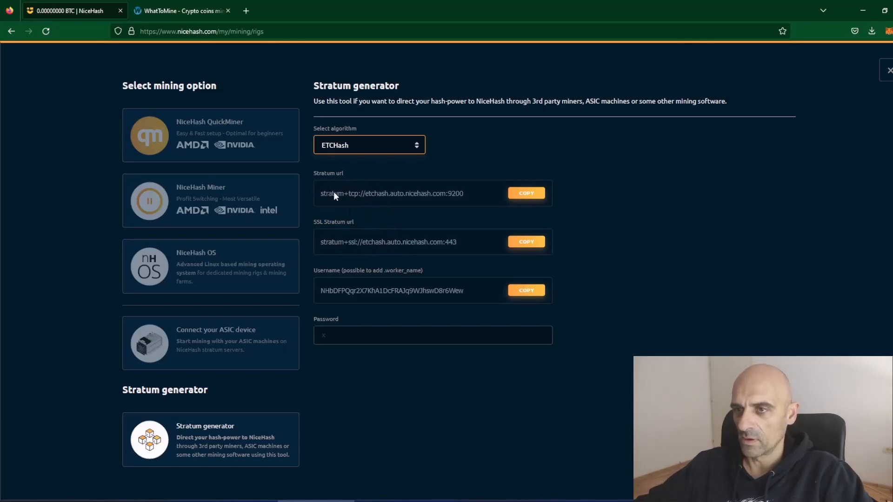
left_click(526, 193)
key("alt+Tab")
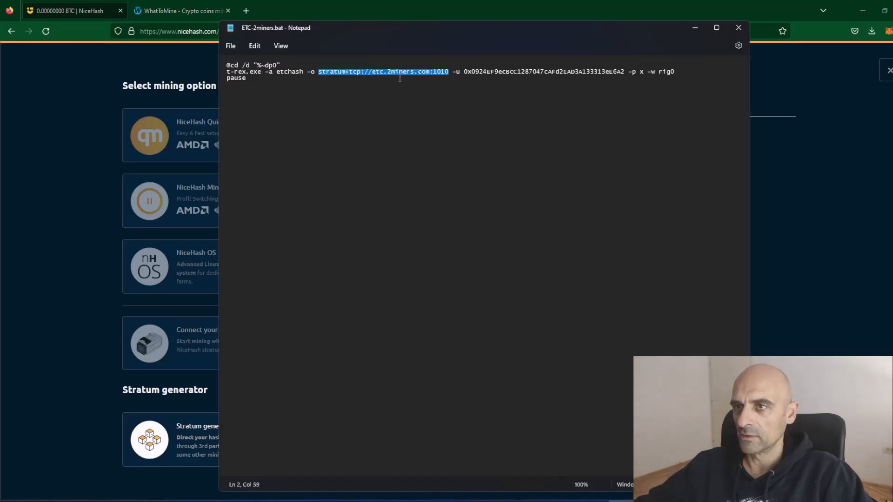
right_click(375, 74)
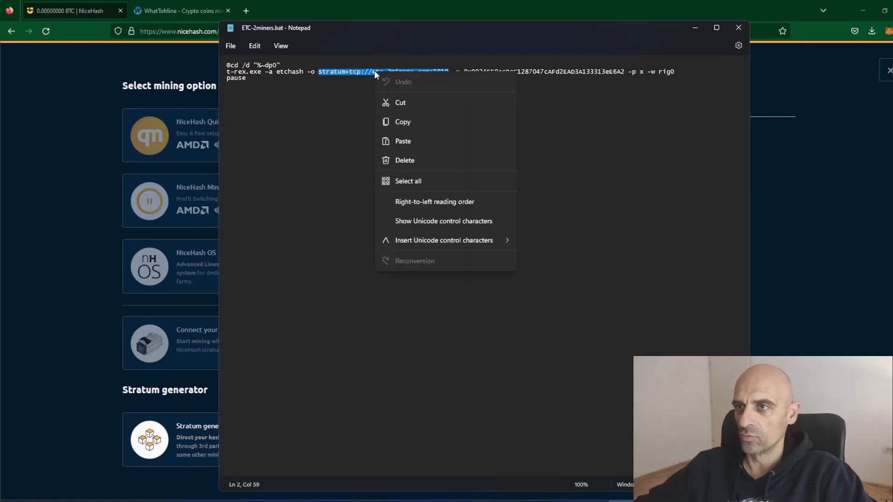
left_click(404, 143)
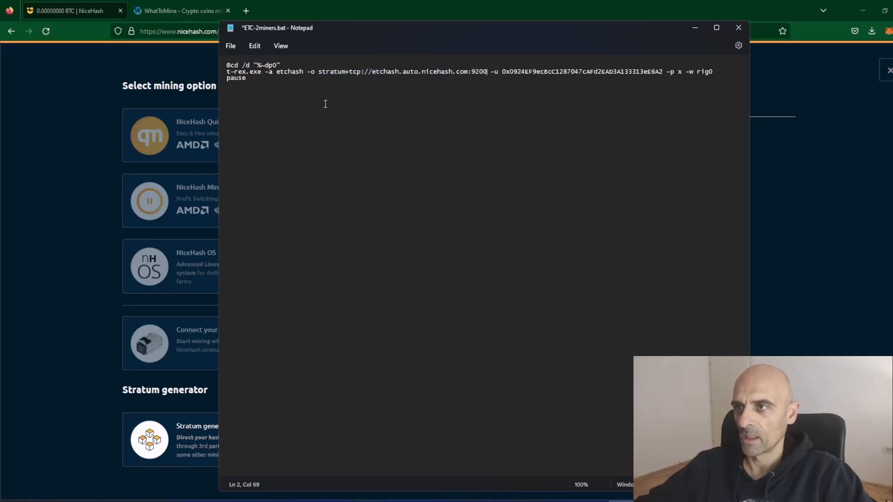
Replace the wallet address after -u in ETC-2miners.bat with the mining username copied from NiceHash's stratum generator.
left_click_drag(501, 72, 665, 75)
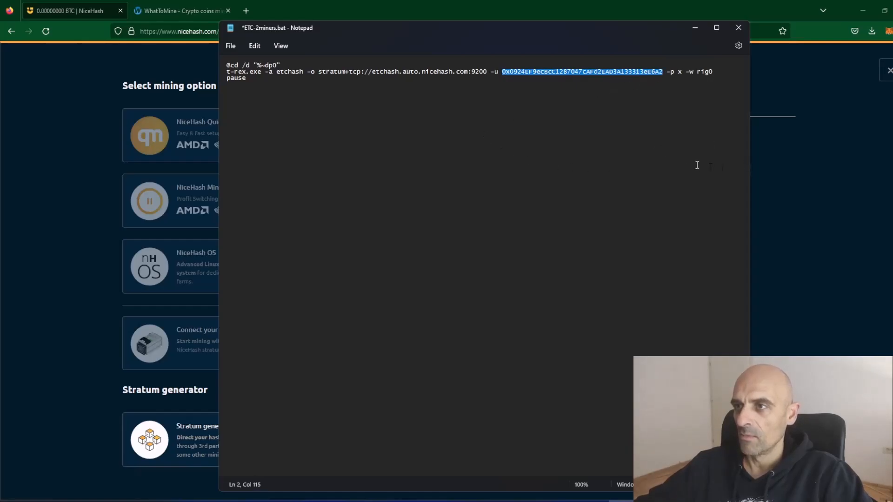
key("alt+Tab")
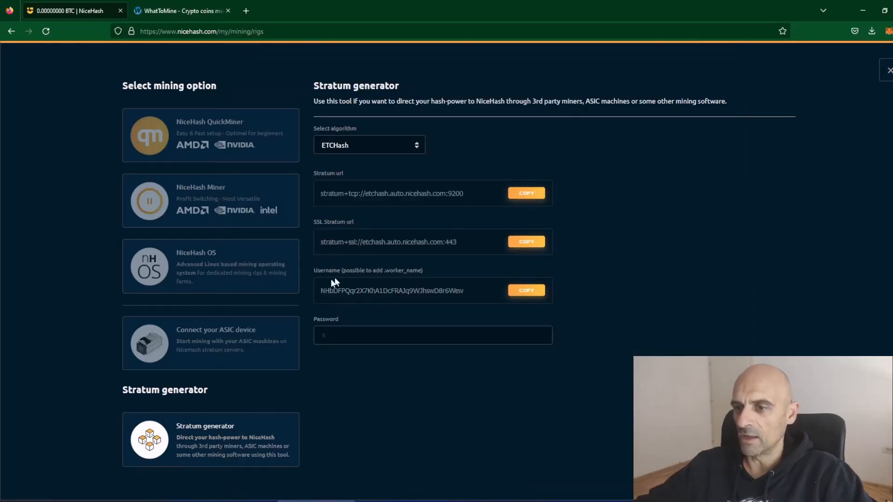
left_click(524, 293)
key("alt+Tab")
key("ctrl+v")
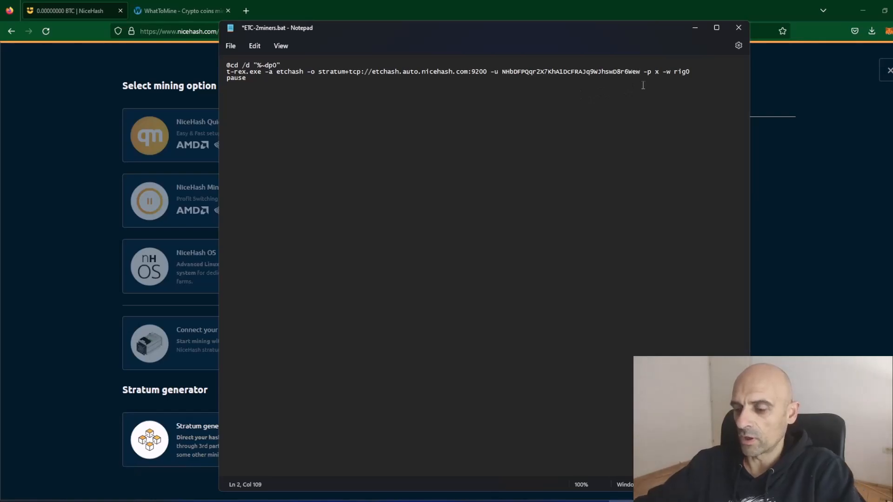
Append the worker name .TestKire to the mining username, save ETC-2miners.bat and close Notepad.
type(".")
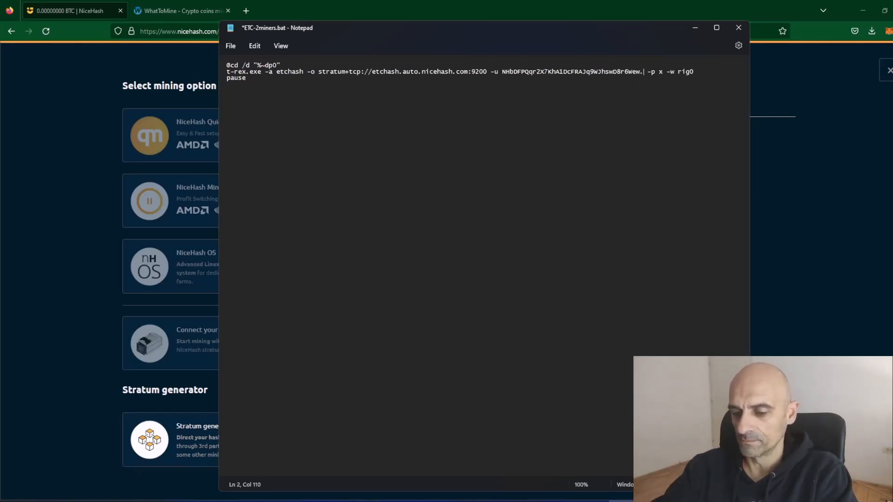
type("TestKire")
left_click(235, 45)
left_click(257, 109)
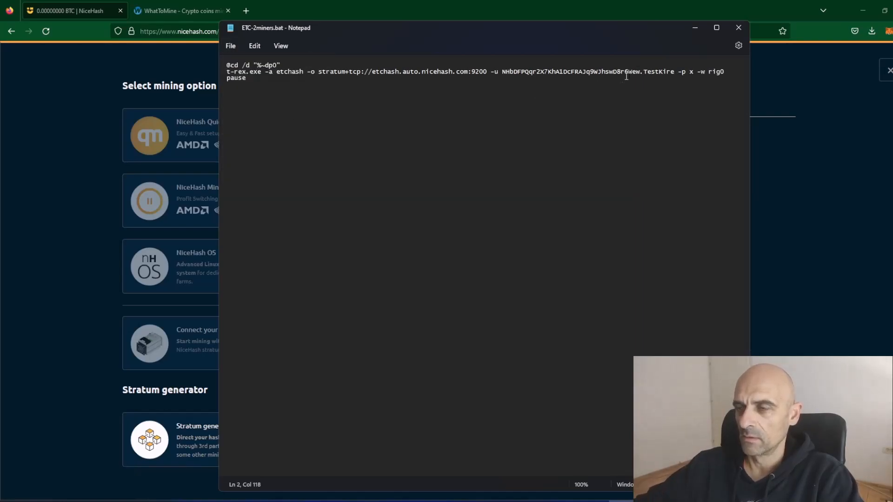
left_click(739, 28)
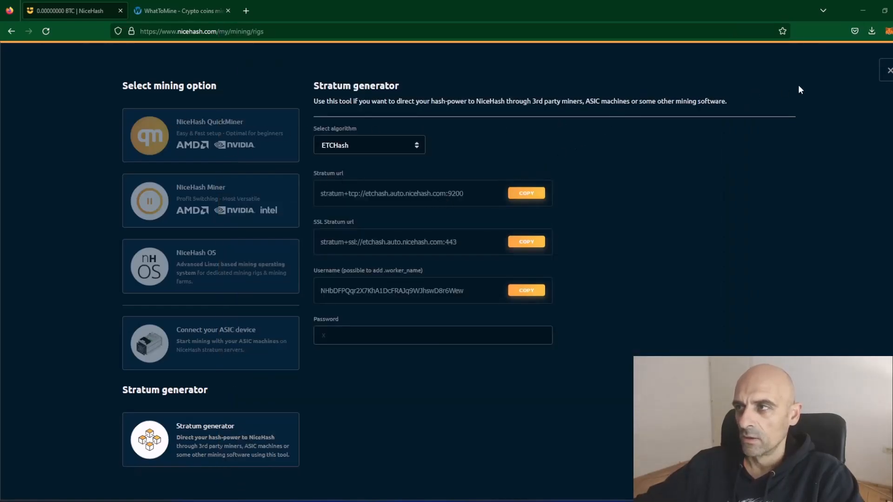
Close the stratum generator and run the edited ETC-2miners.bat to start T-Rex mining.
left_click(889, 71)
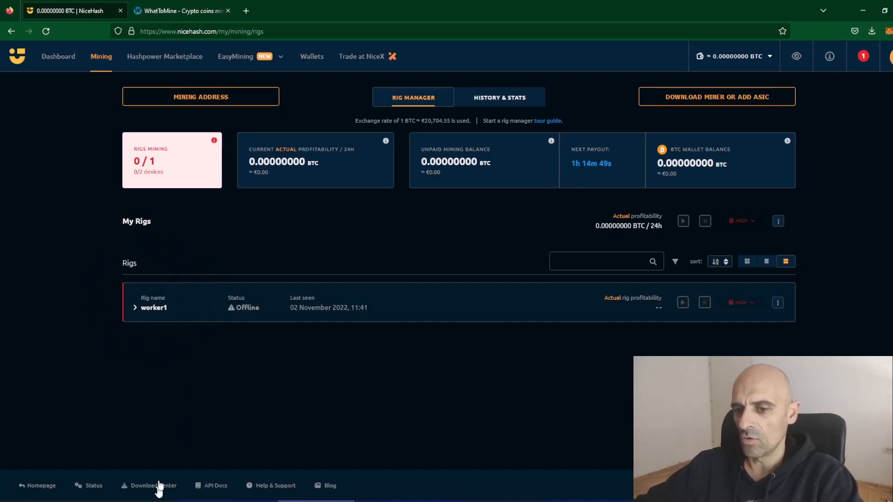
left_click(139, 501)
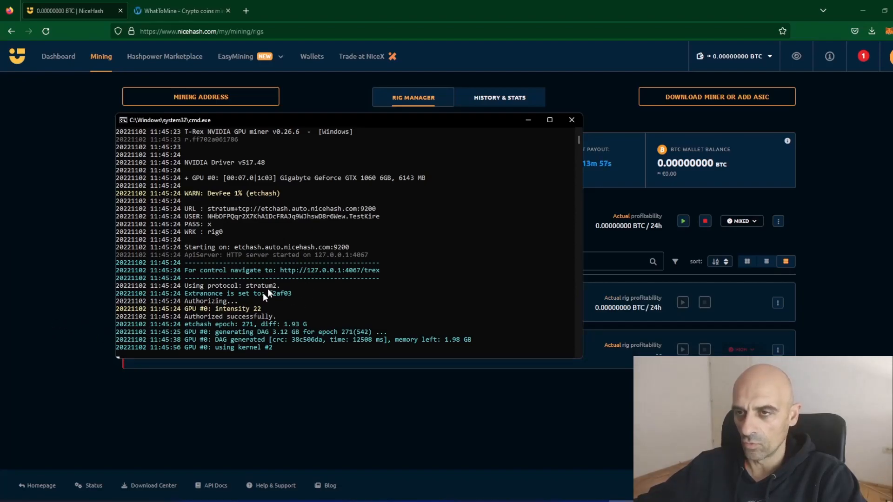
Expand the TestKire rig in the rig manager to check it, and stop T-Rex by closing its console.
left_click(155, 408)
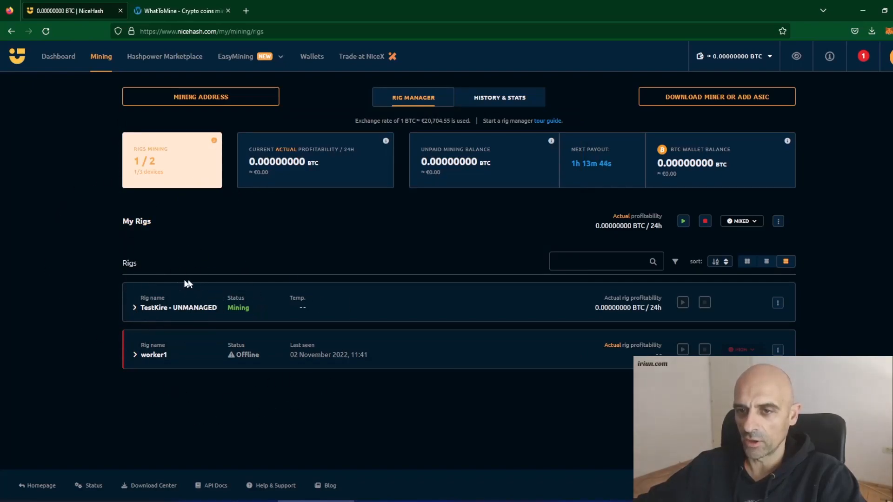
left_click(135, 309)
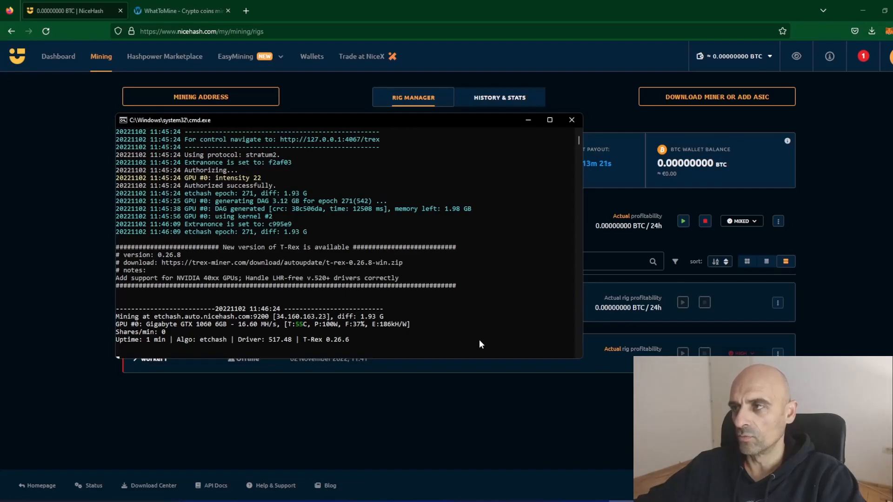
left_click(572, 120)
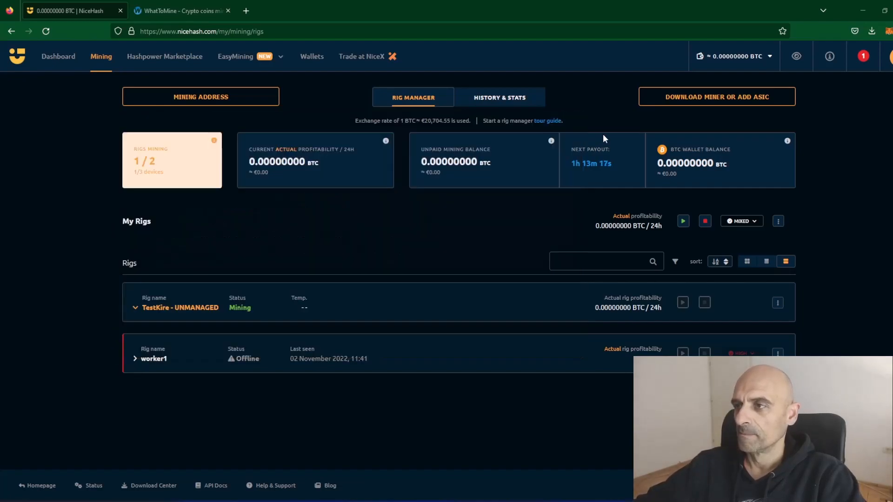
Reopen the stratum generator and select the KAWPOW algorithm.
left_click(726, 100)
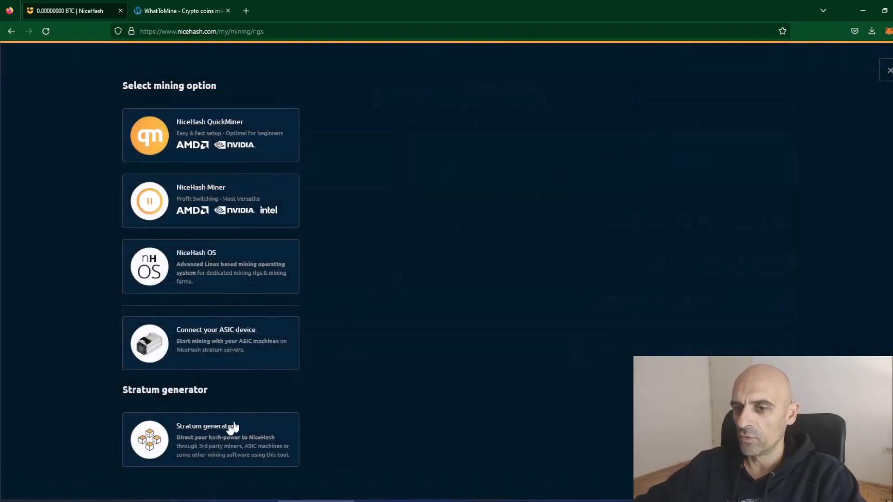
left_click(206, 445)
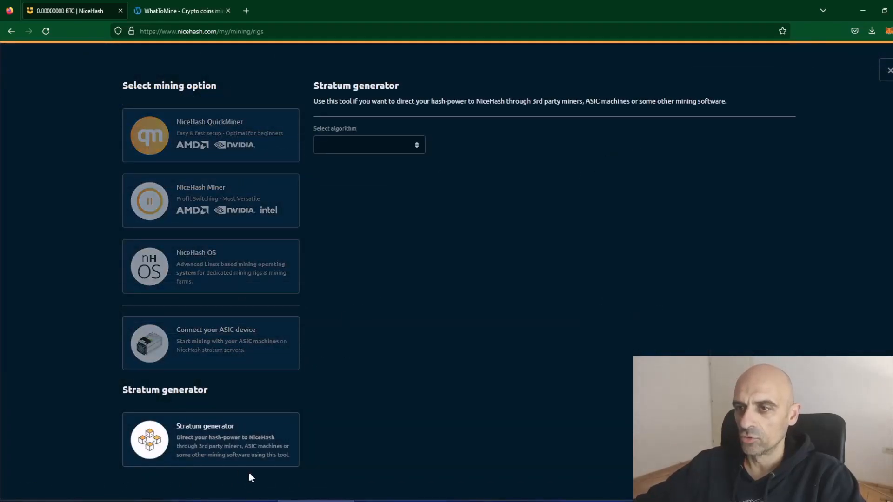
left_click(416, 149)
left_click(416, 149)
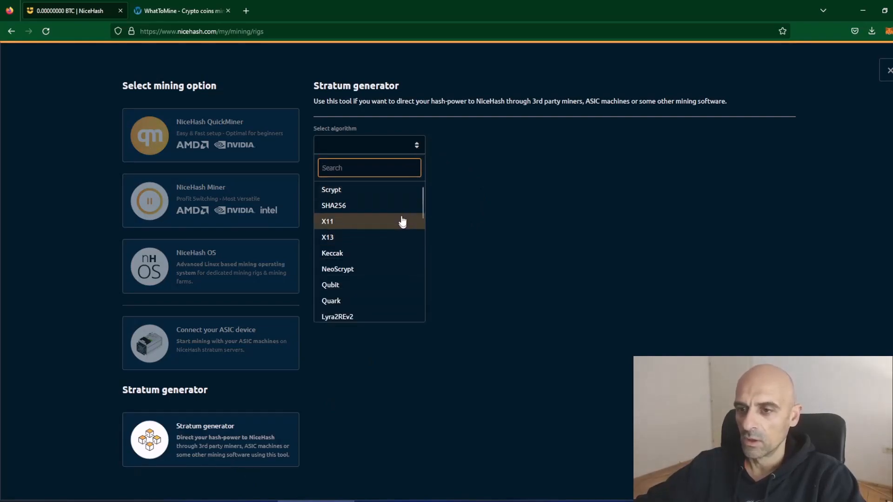
scroll(391, 232, "down", 1)
scroll(391, 233, "down", 4)
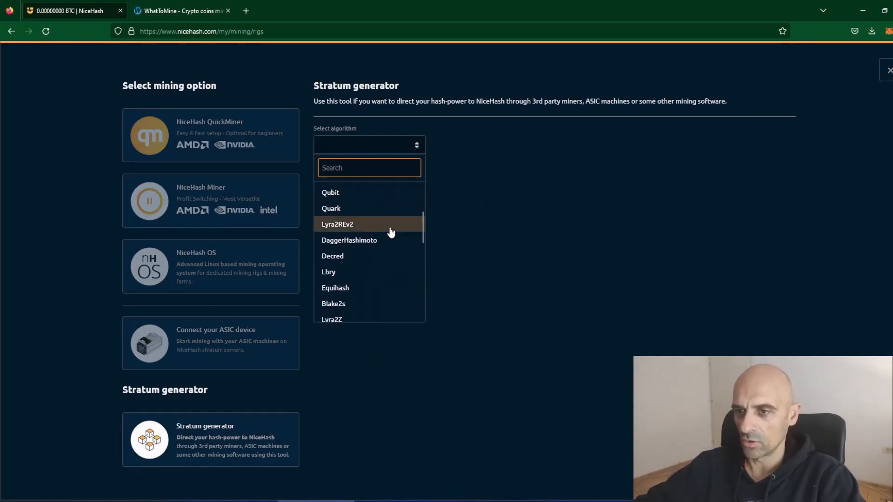
scroll(390, 232, "down", 2)
scroll(390, 233, "down", 10)
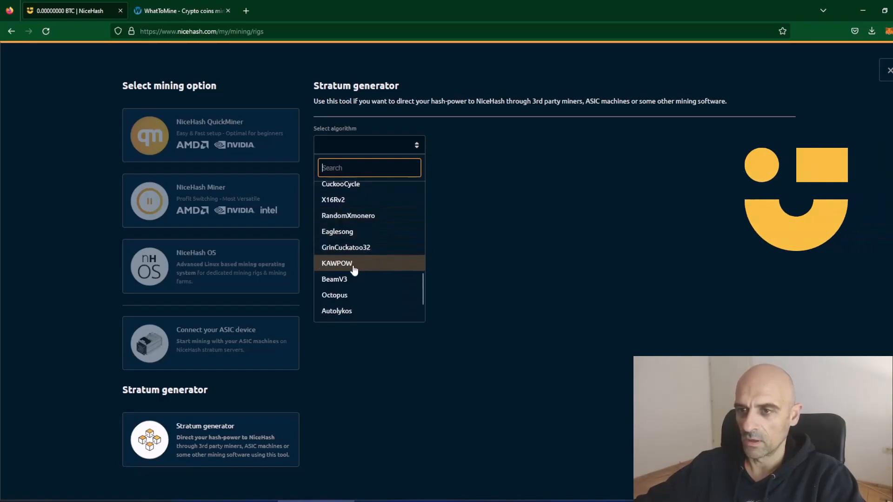
left_click(346, 264)
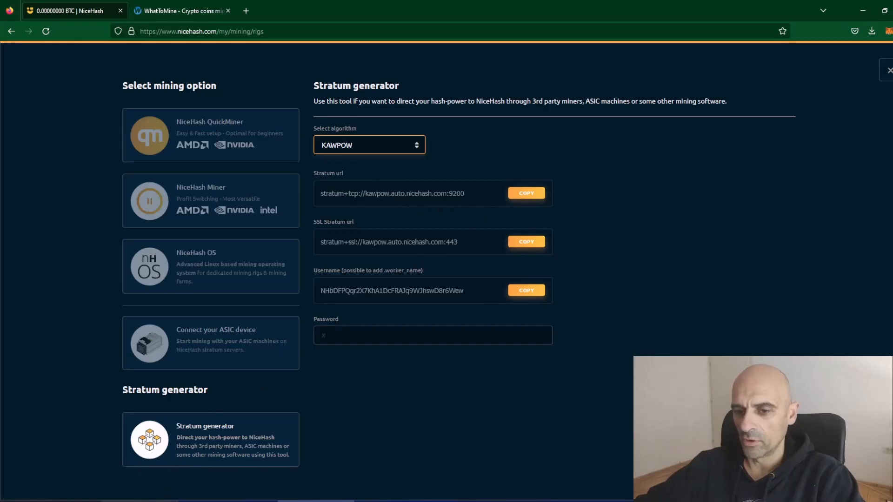
Switch to the T-Rex folder and open RVN-2miners.bat for editing in Notepad.
left_click(163, 501)
scroll(212, 274, "down", 1)
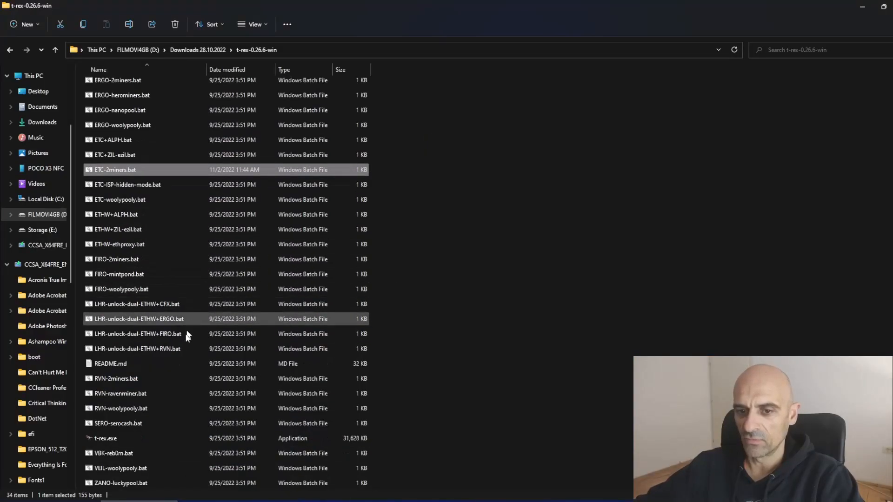
right_click(118, 381)
left_click(171, 370)
left_click(149, 188)
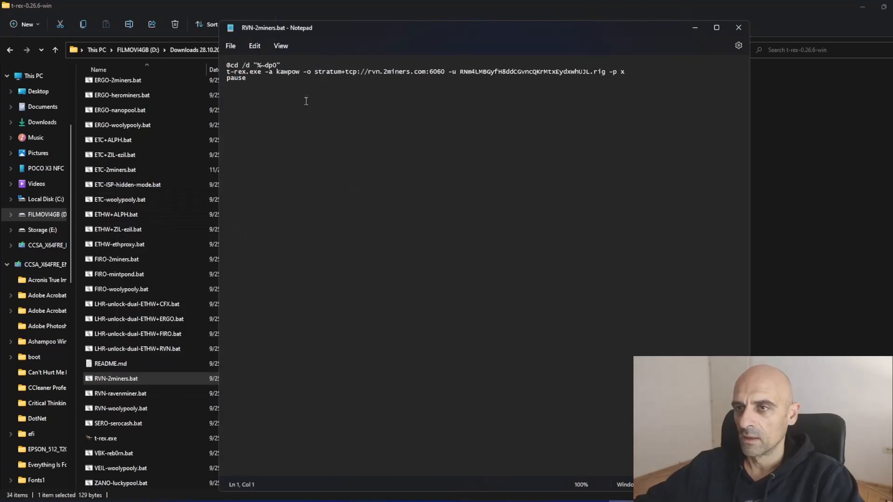
Replace the 2miners pool address in RVN-2miners.bat with the KAWPOW stratum URL stratum+tcp://kawpow.auto.nicehash.com:9200 copied from the stratum generator.
left_click(316, 501)
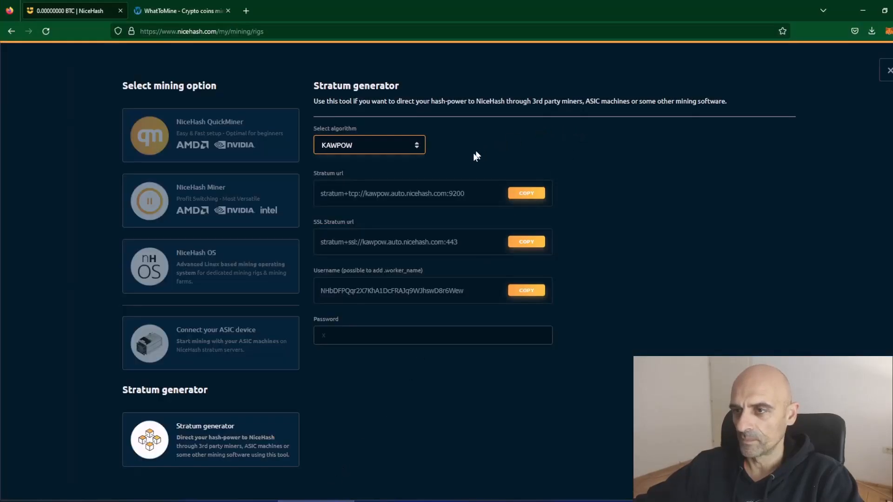
left_click(525, 192)
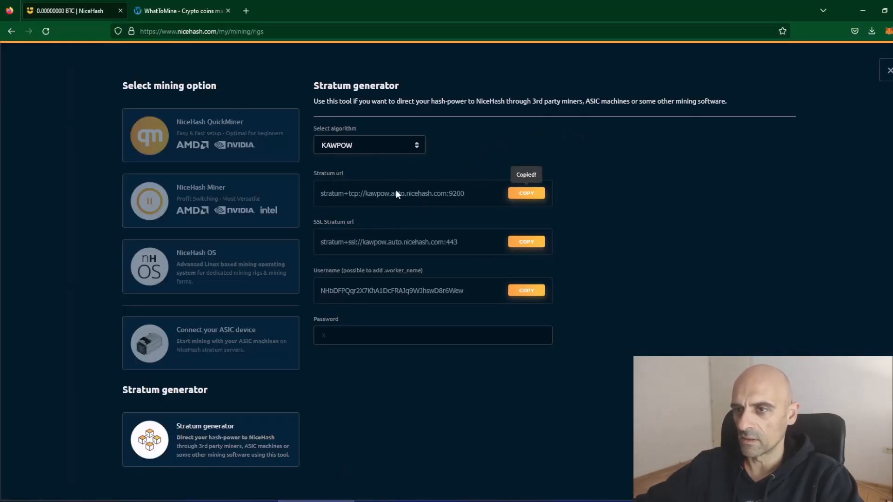
left_click(621, 501)
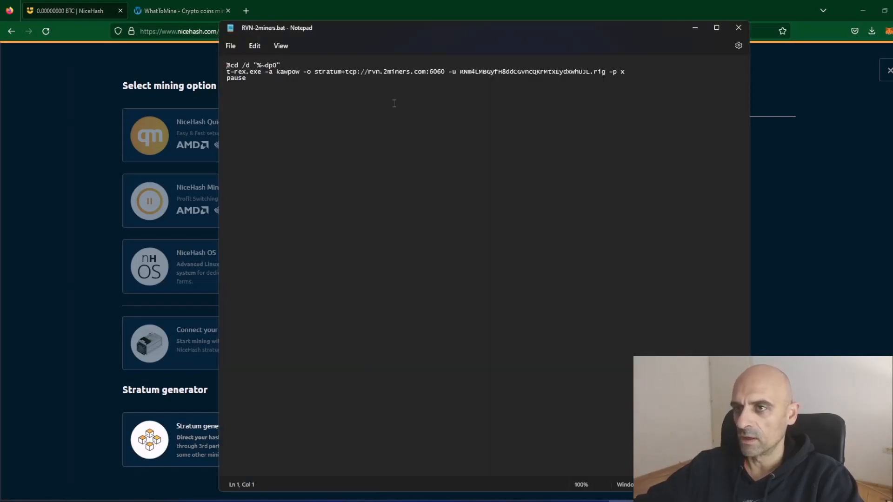
left_click_drag(315, 72, 446, 73)
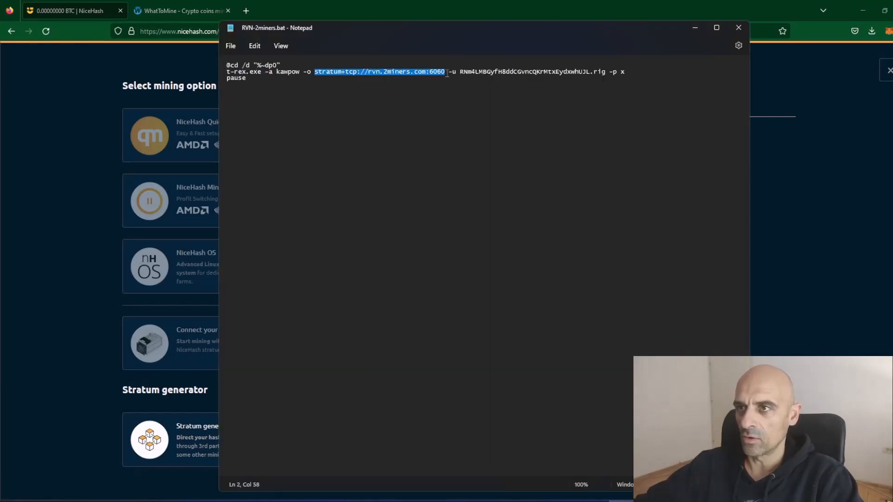
right_click(430, 73)
left_click(462, 139)
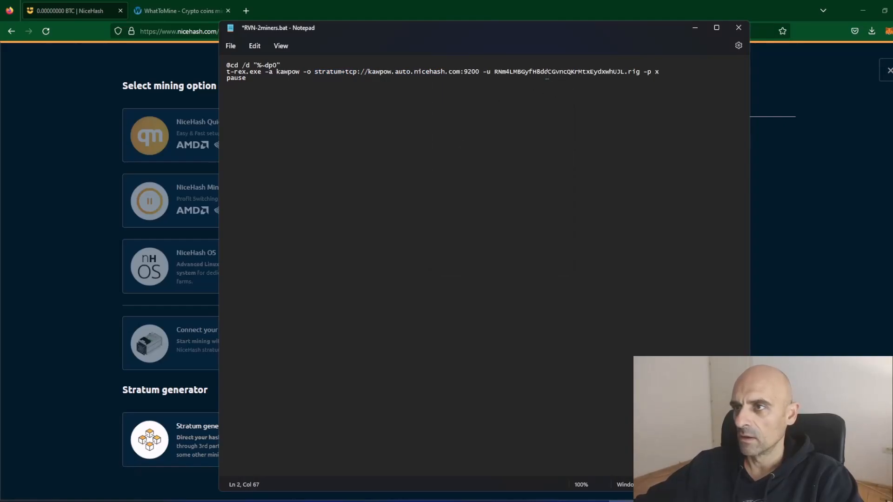
Copy the mining username from the stratum generator and replace the wallet address after -u in RVN-2miners.bat with it.
left_click(826, 352)
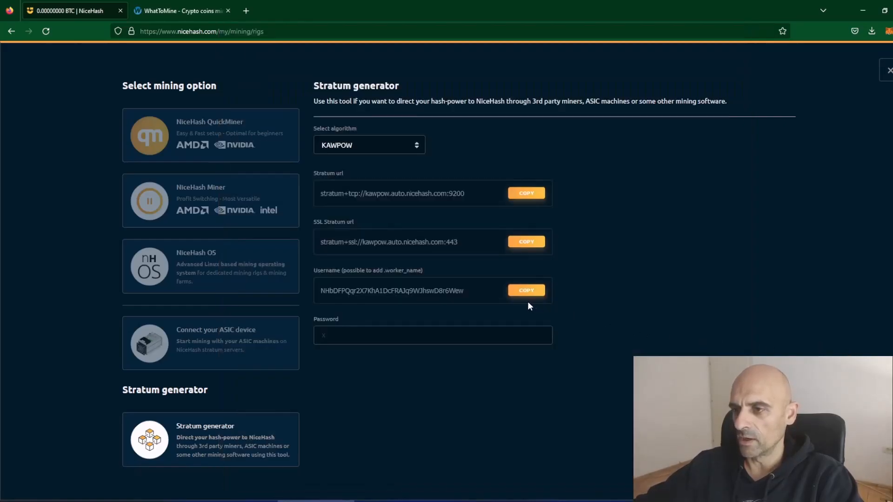
left_click(526, 291)
left_click(621, 501)
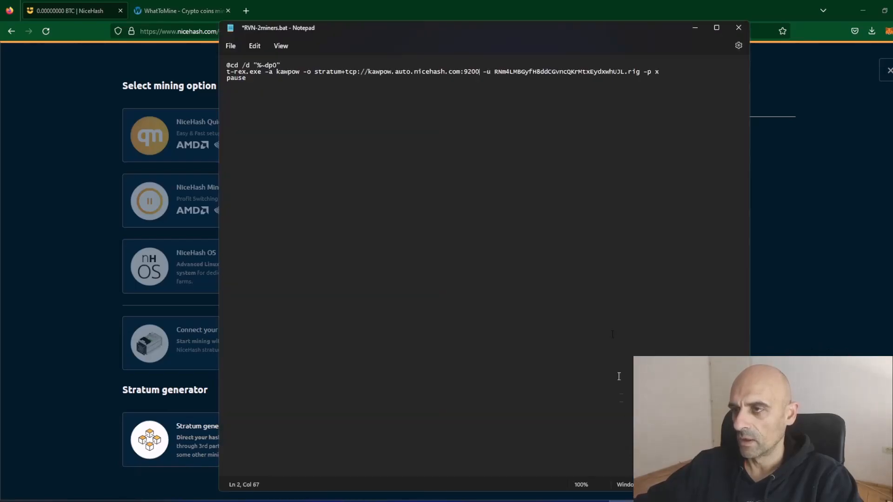
double_click(546, 73)
right_click(547, 73)
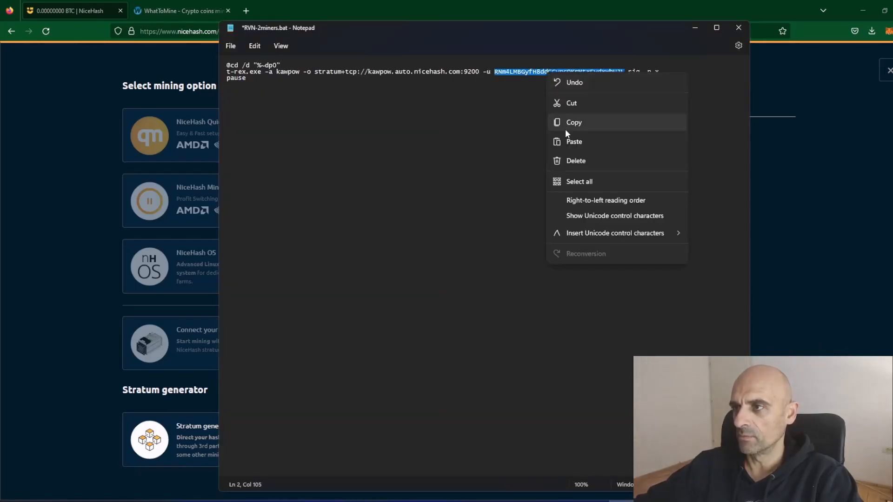
left_click(574, 141)
Change the worker name from rig to TestKire in the batch file, save it and close Notepad.
double_click(642, 73)
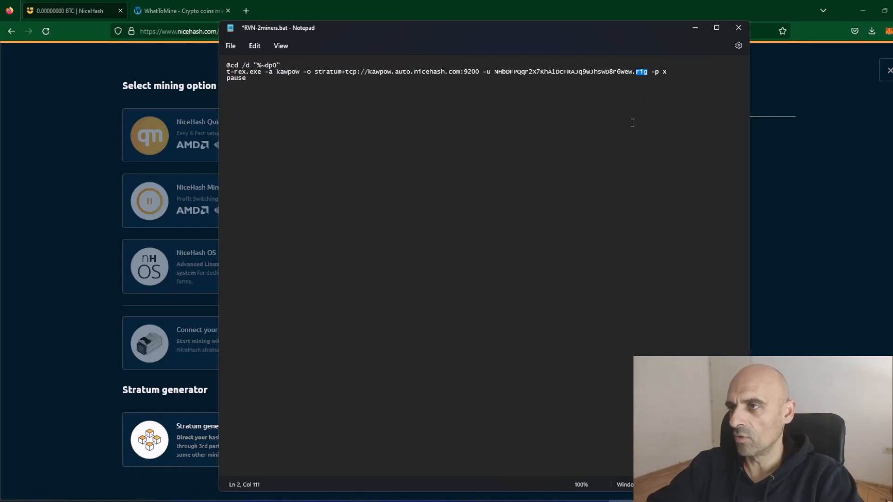
type("TestKire")
left_click(230, 46)
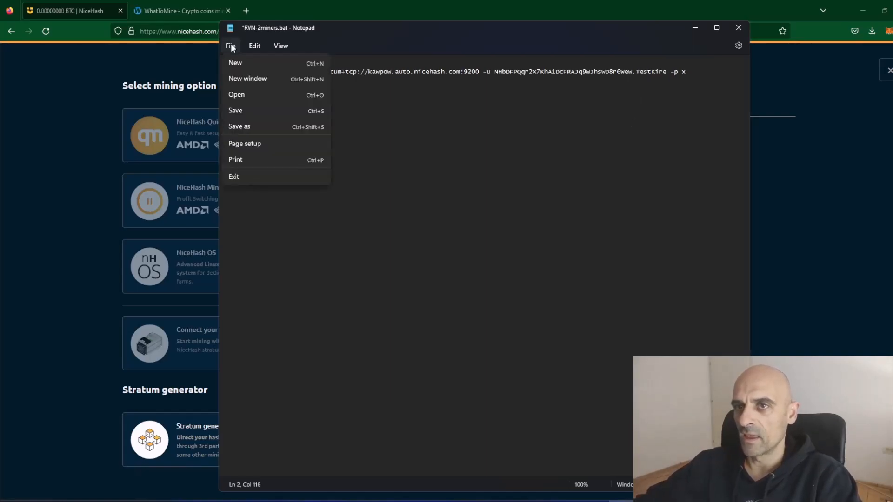
left_click(235, 110)
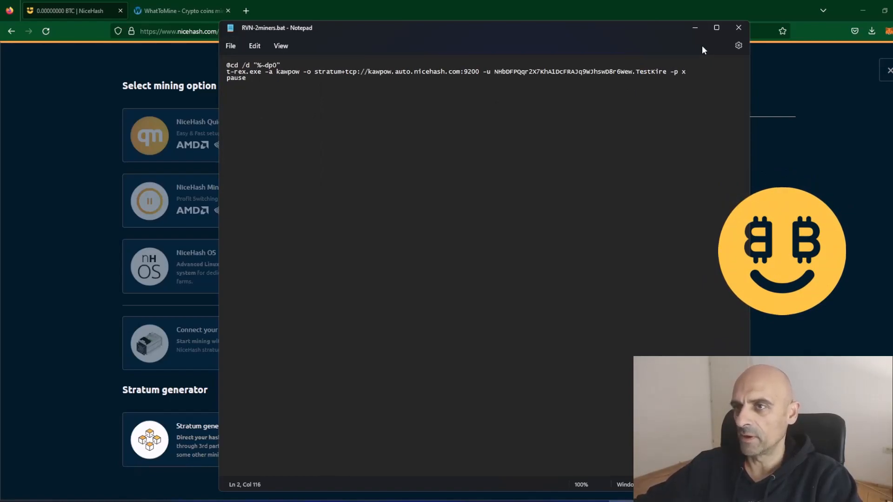
left_click(738, 28)
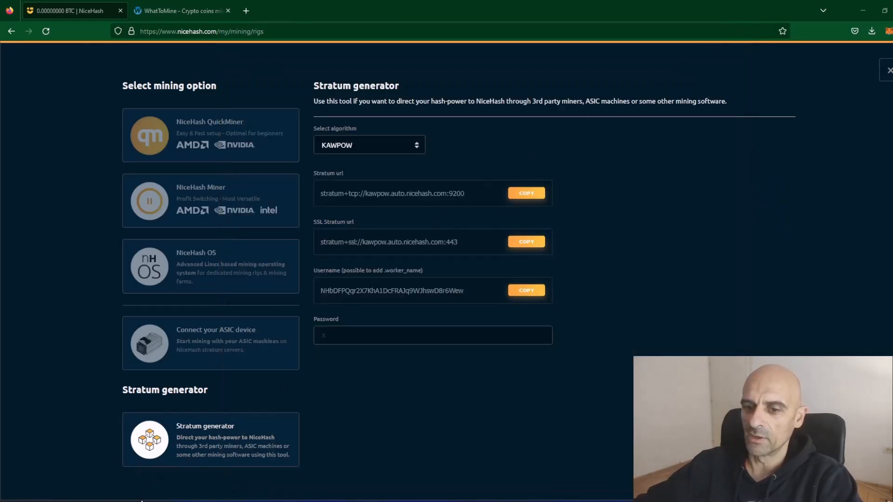
Run the edited RVN-2miners.bat from the T-Rex folder to start mining, and switch back to the NiceHash browser window.
left_click(140, 500)
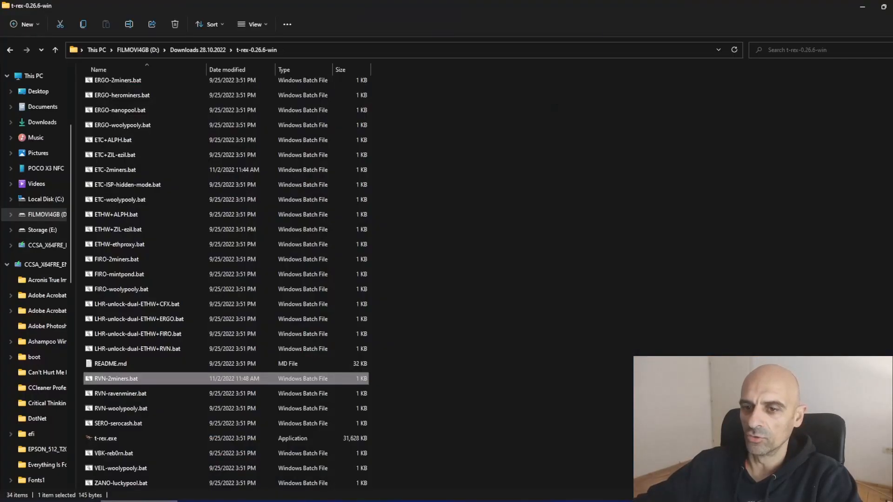
double_click(115, 380)
key("alt+Tab")
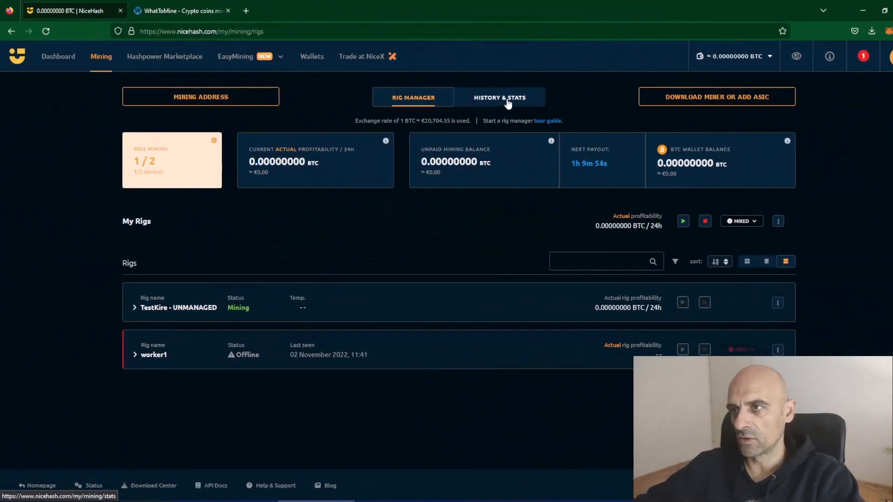
Open the mining history and stats, and examine the active workers, the history chart and the last mining payments.
left_click(507, 100)
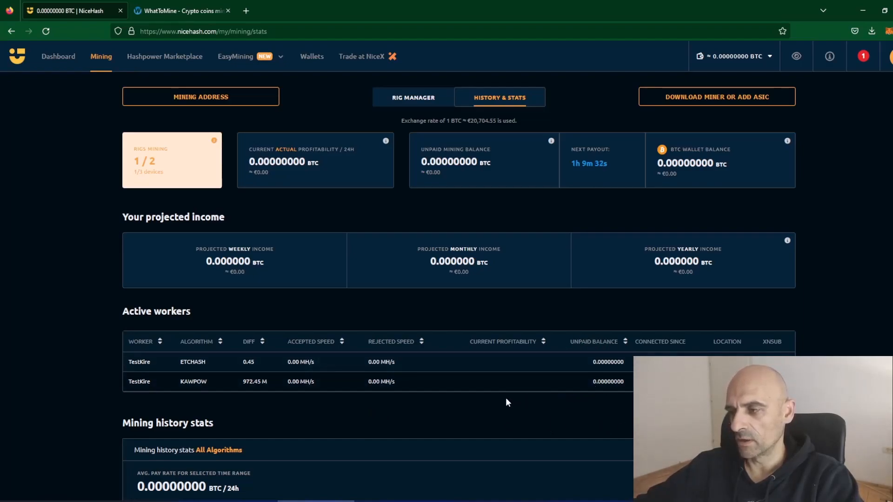
scroll(506, 399, "down", 3)
scroll(506, 402, "down", 4)
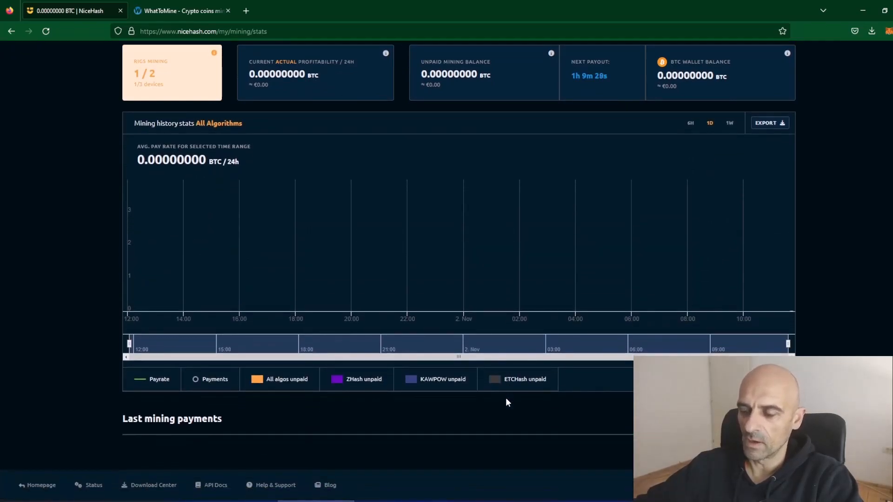
scroll(506, 402, "up", 7)
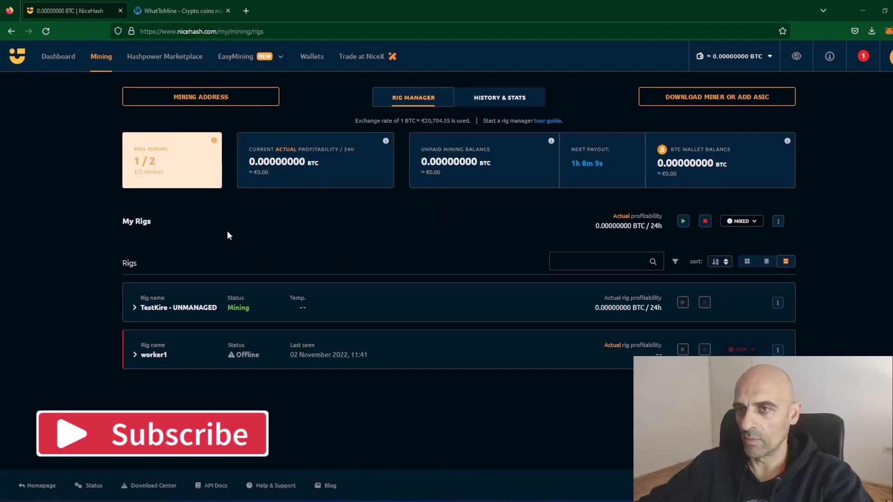
View the hashpower marketplace orders, request to enable buying, and dismiss the KYC dialog without proceeding.
left_click(156, 65)
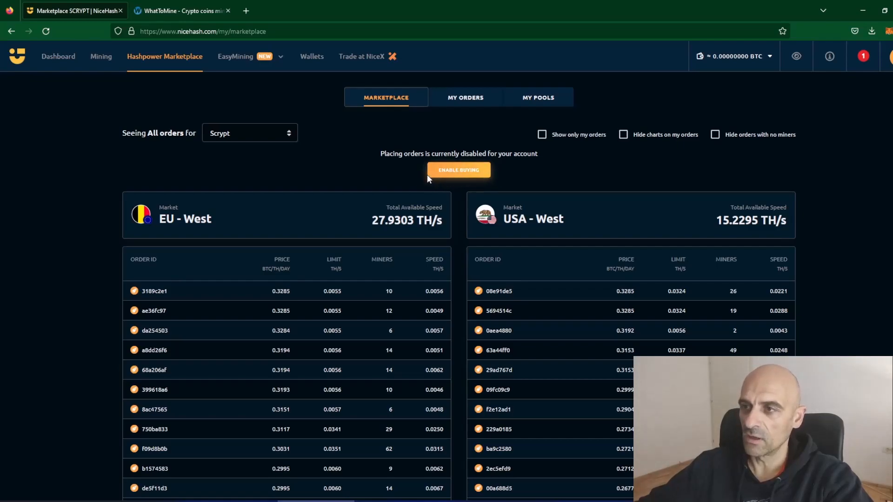
left_click(465, 174)
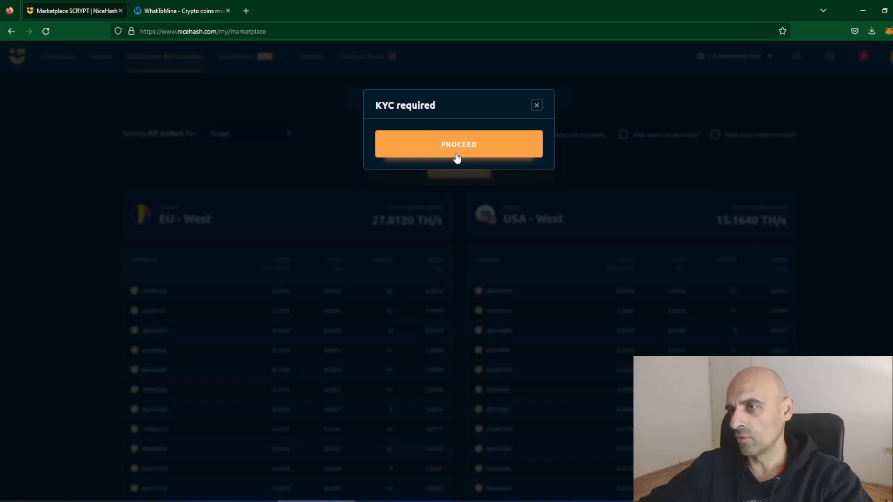
left_click(537, 105)
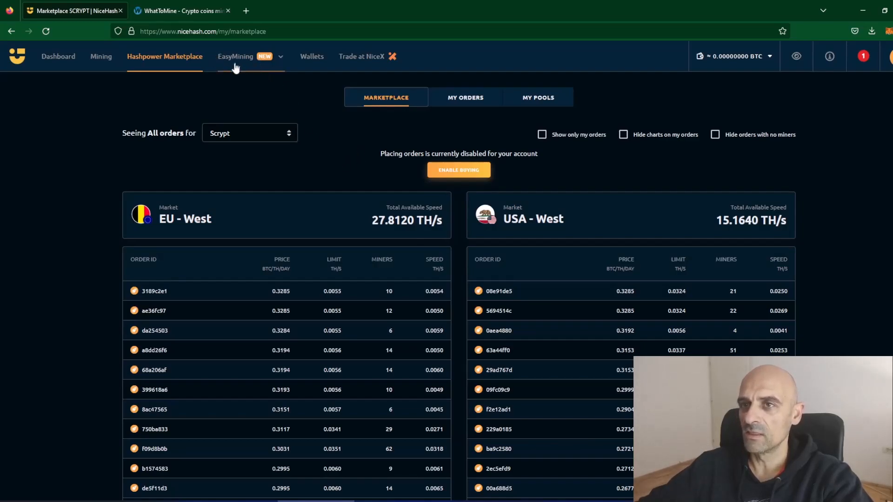
Open EasyMining's package purchase page and examine the prices, potential rewards and probabilities of the Bronze, Silver and Gold packages.
left_click(268, 60)
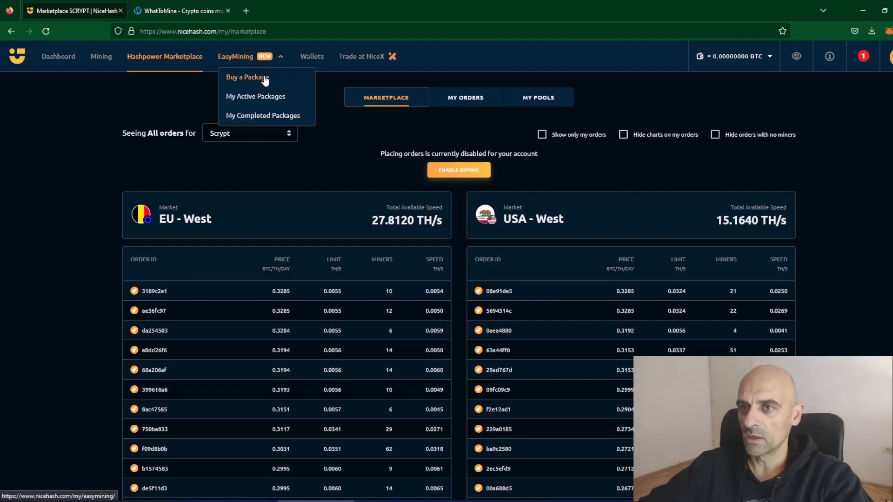
left_click(264, 78)
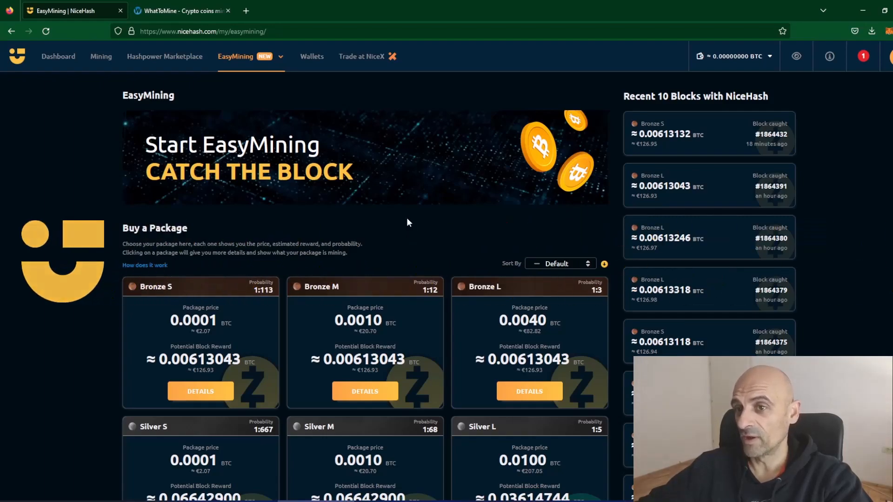
scroll(427, 225, "down", 3)
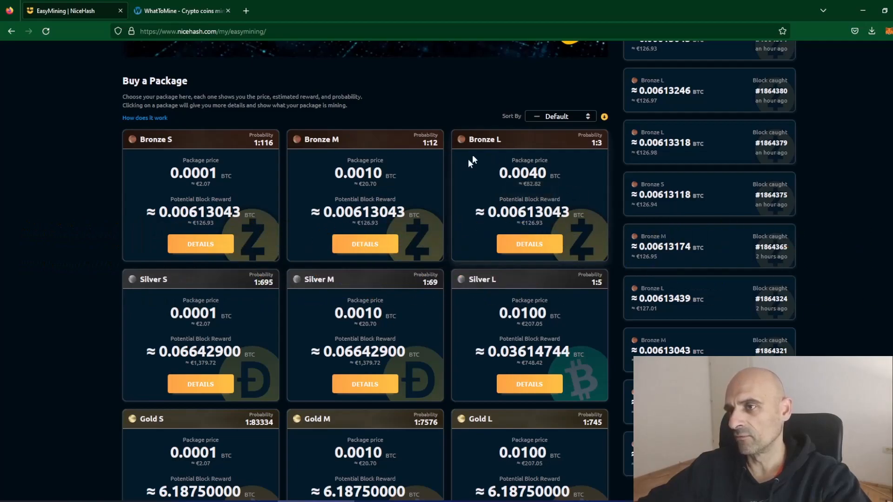
scroll(170, 247, "down", 2)
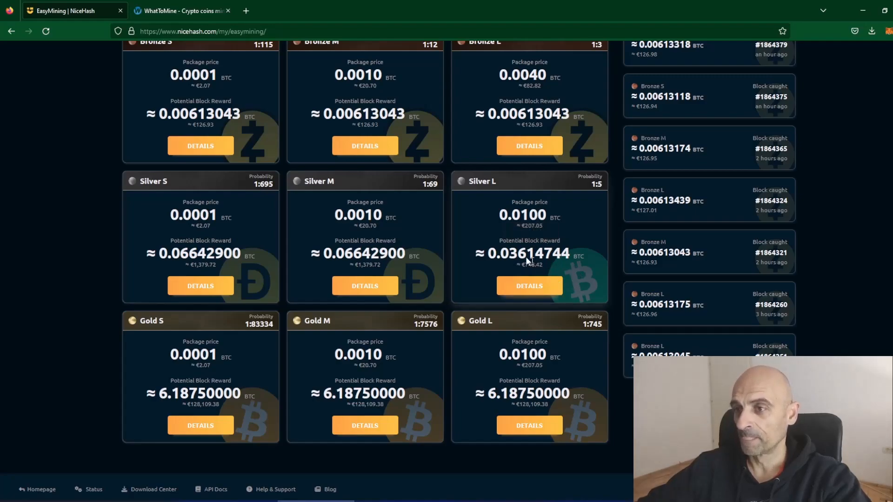
scroll(429, 253, "up", 2)
scroll(428, 249, "down", 1)
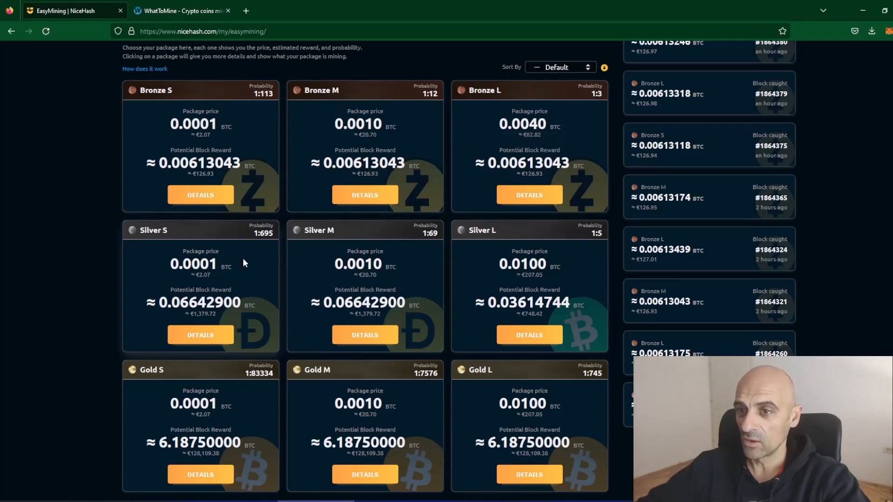
Compare the Silver S and Bronze S probabilities, check the Gold S package's potential block reward in euros, and reload the page.
left_click_drag(261, 234, 275, 233)
left_click_drag(259, 94, 274, 97)
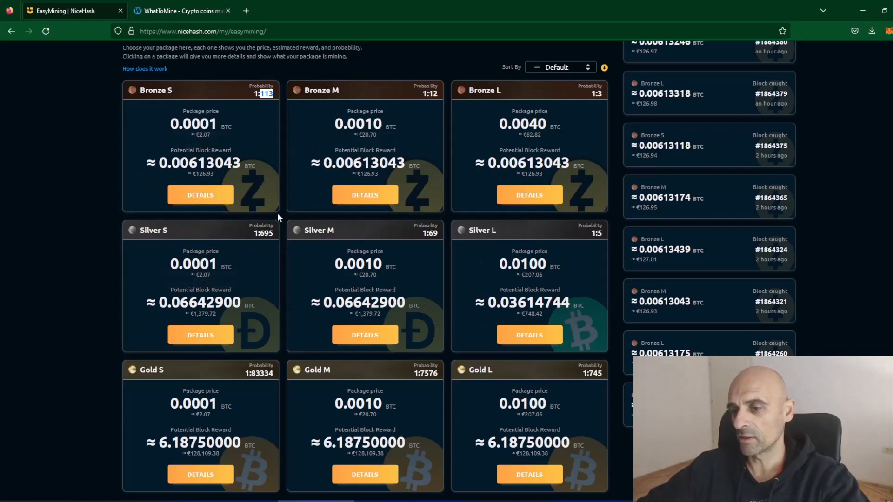
scroll(206, 338, "down", 2)
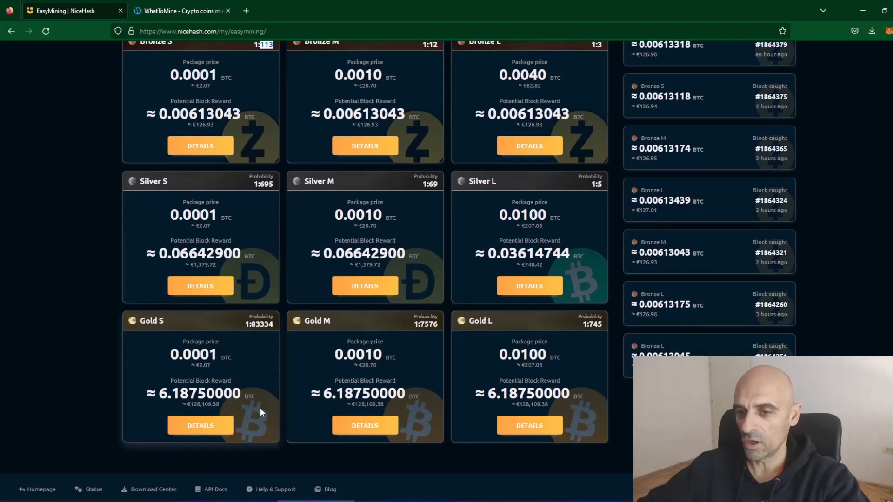
left_click_drag(194, 366, 271, 380)
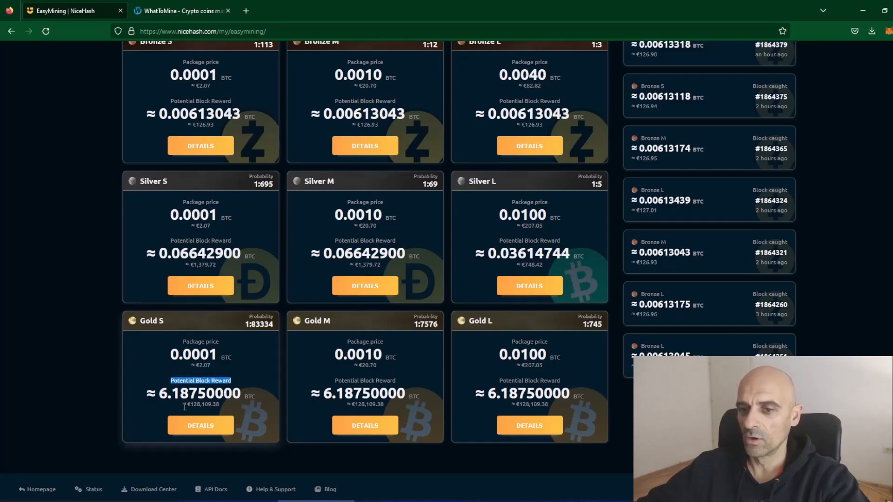
left_click_drag(185, 404, 221, 404)
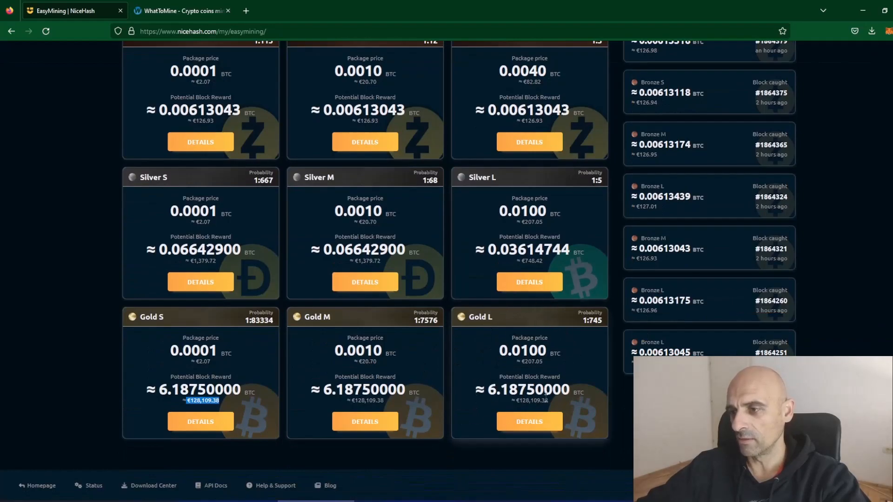
key("F5")
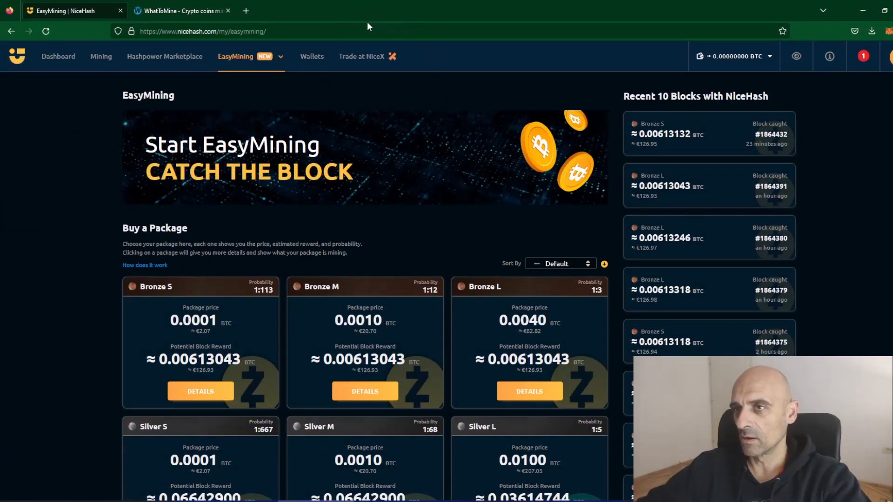
Continue to the partner exchange NiceX and open its currency conversion page.
left_click(365, 59)
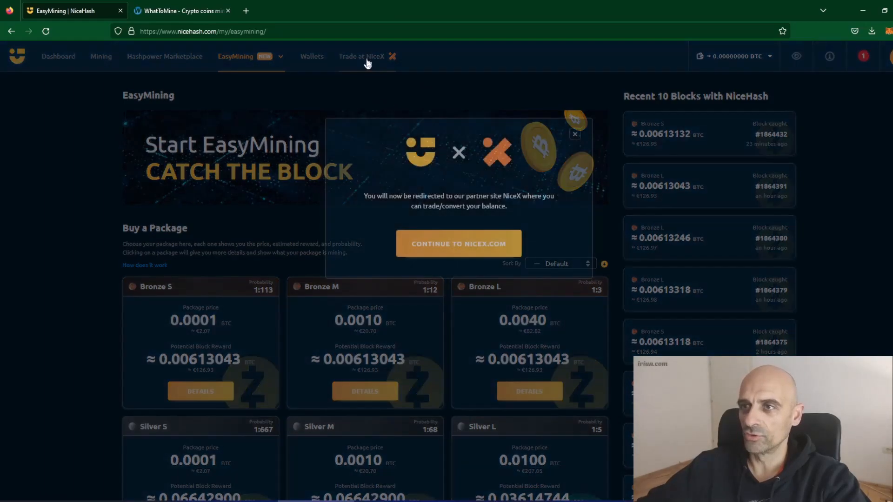
left_click(575, 134)
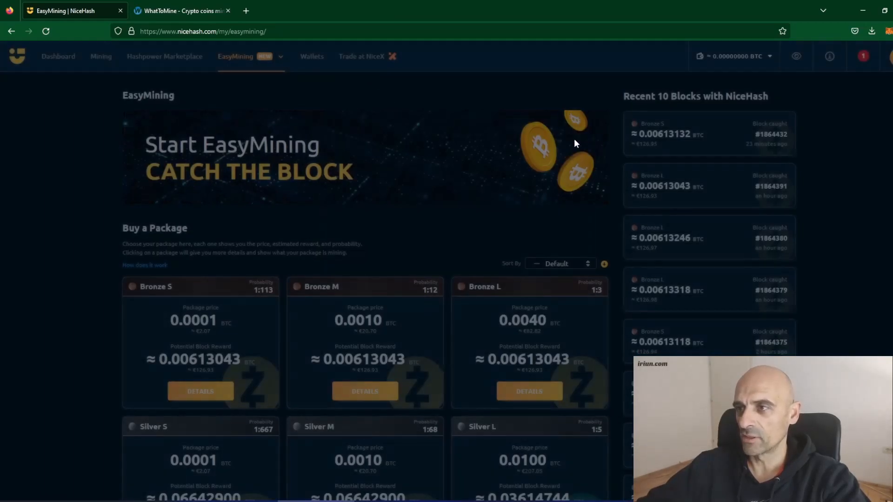
left_click(376, 62)
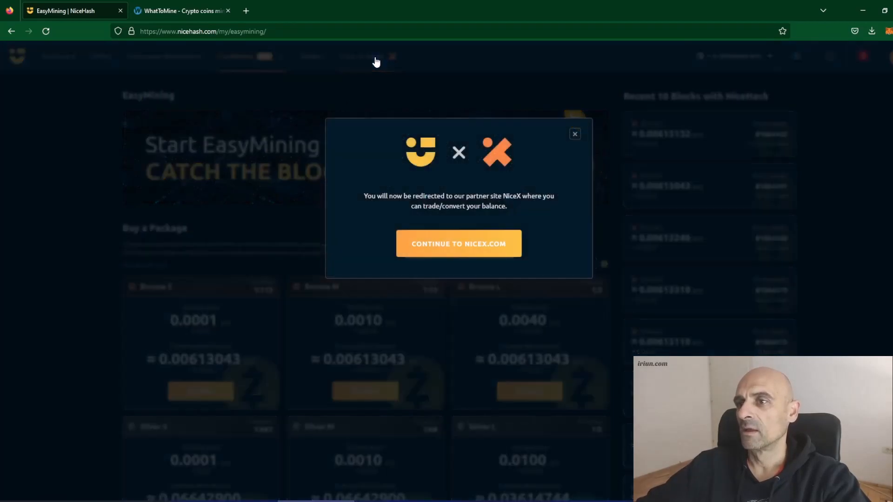
left_click(474, 246)
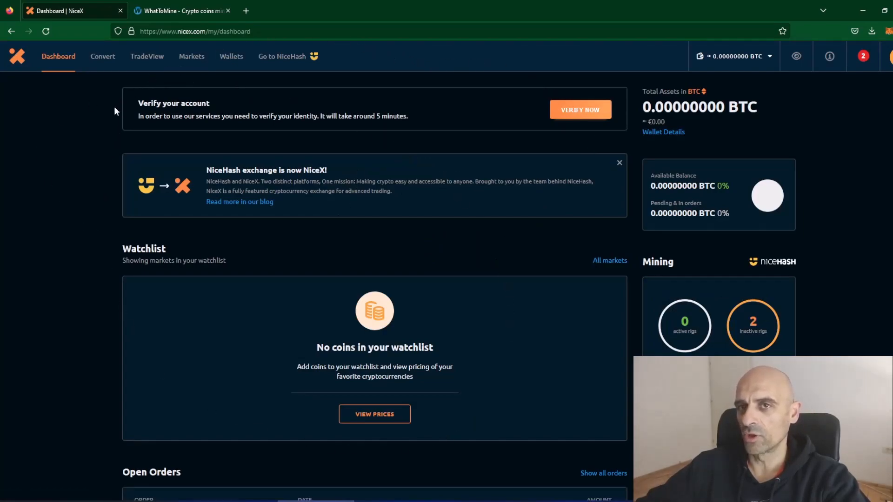
left_click(102, 56)
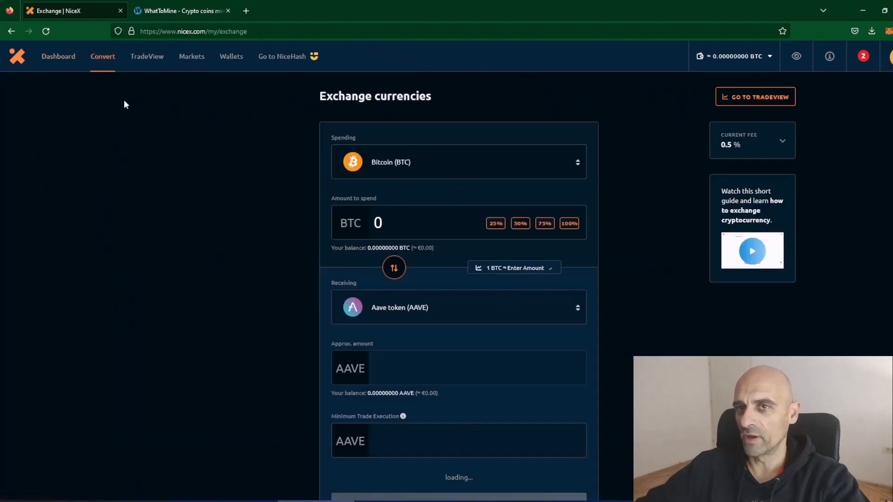
View NiceX's BTC-USDT trading page, open the markets overview, expand it to show more pairs and look through the listed coins.
left_click(156, 56)
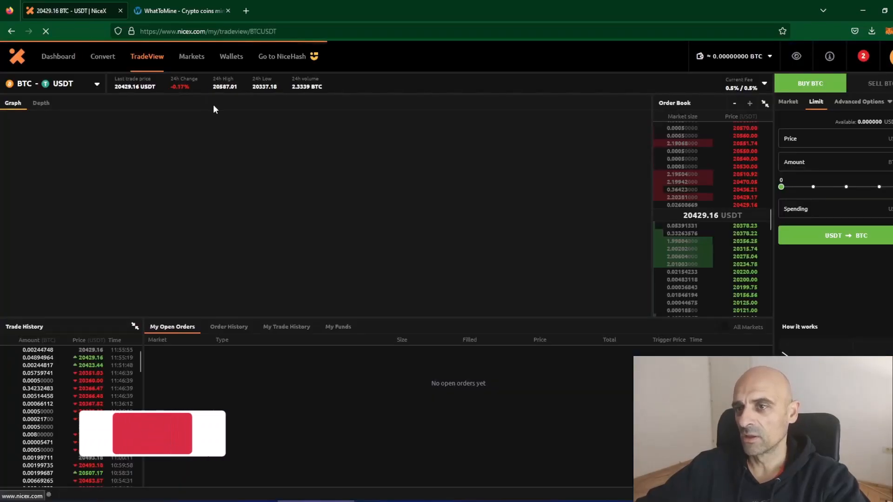
left_click(201, 60)
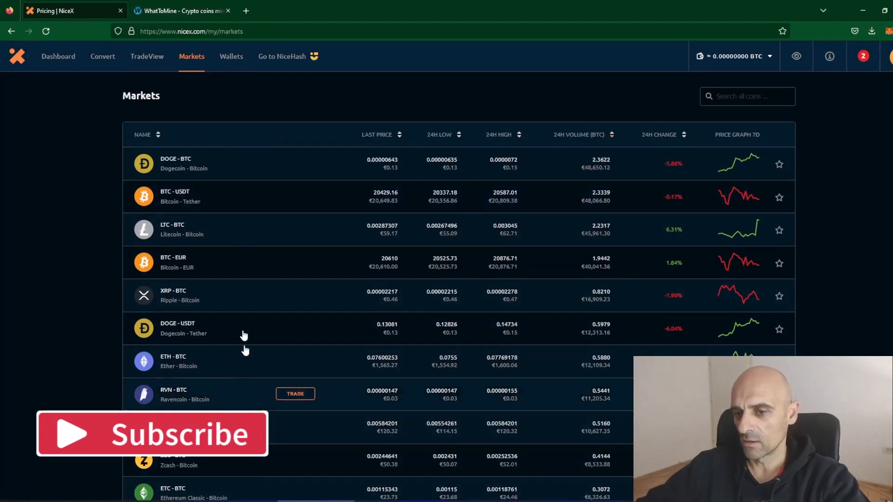
scroll(251, 259, "down", 8)
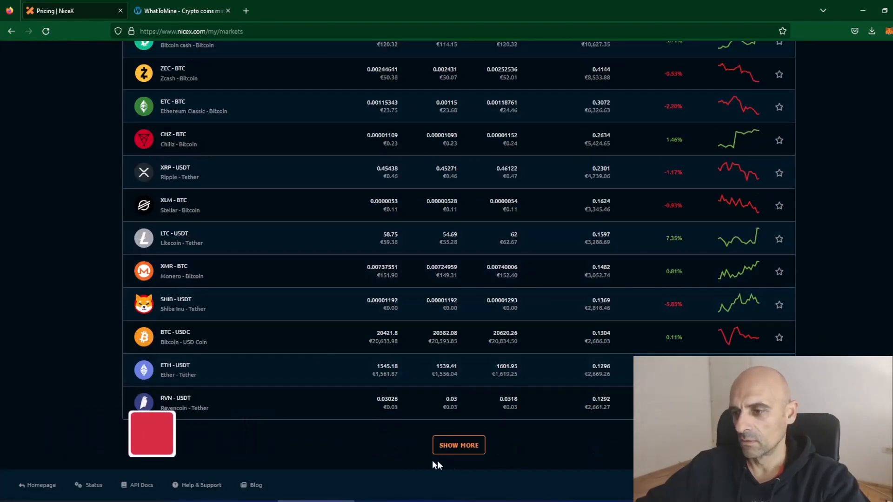
left_click(465, 445)
scroll(320, 325, "down", 2)
scroll(321, 325, "down", 15)
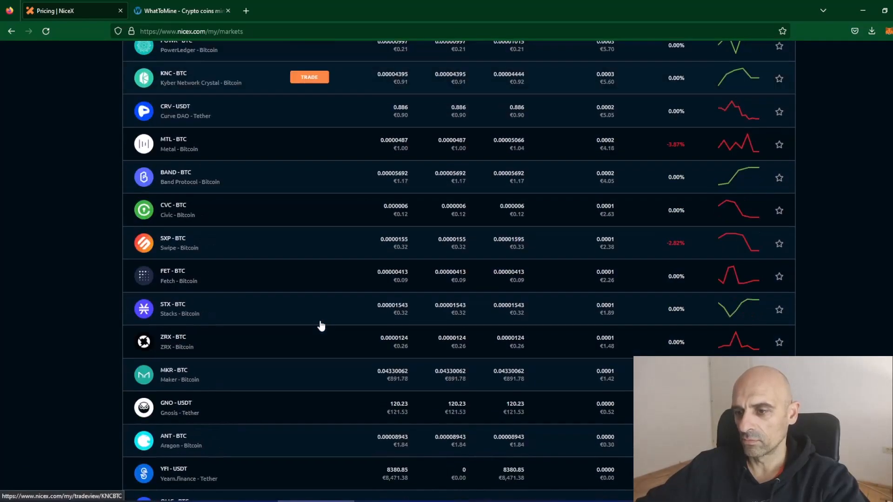
scroll(321, 325, "down", 1)
scroll(321, 326, "down", 1)
scroll(320, 325, "up", 10)
scroll(323, 328, "up", 15)
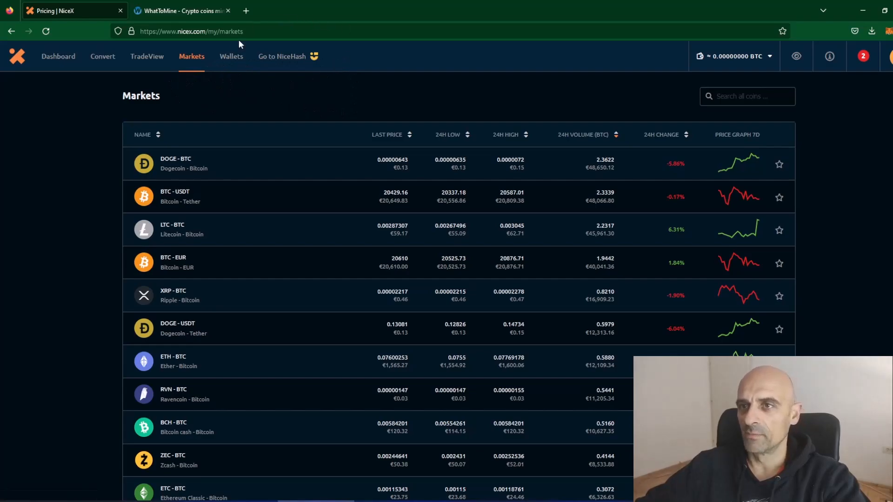
Leave the NiceX exchange and continue back to the NiceHash account site.
left_click(289, 58)
left_click(478, 246)
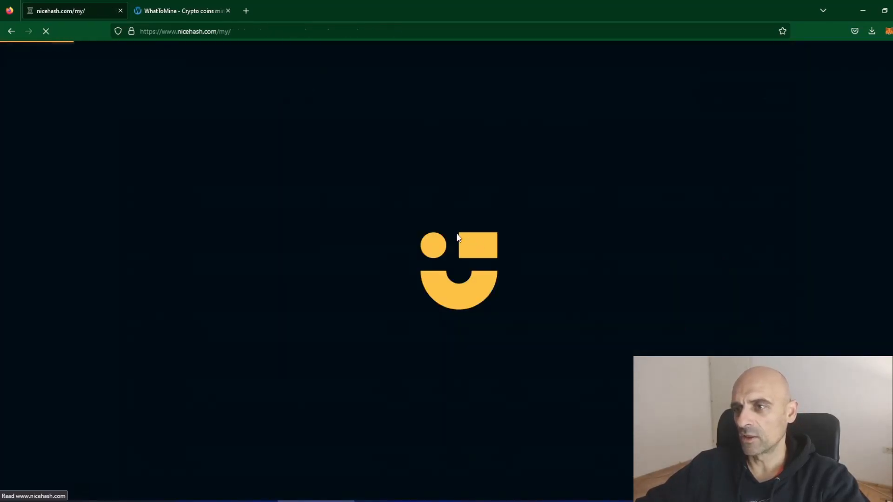